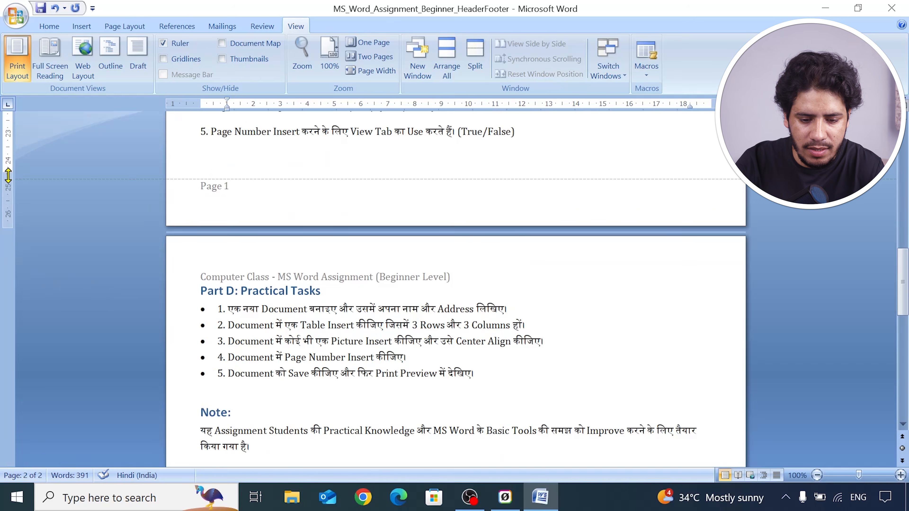
- Display the gridlines over the document page, check how they look on the first page, and hide them again
scroll(378, 304, "up", 15)
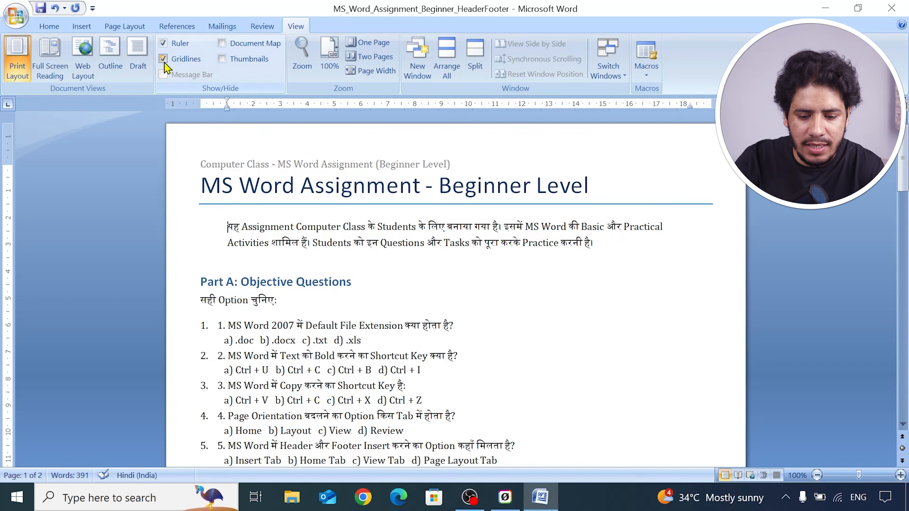
scroll(642, 318, "down", 1)
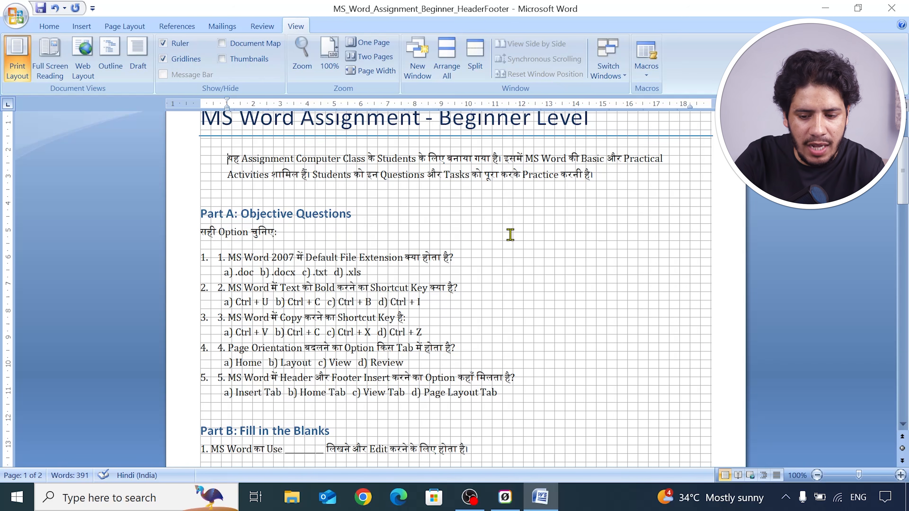
scroll(507, 227, "up", 1)
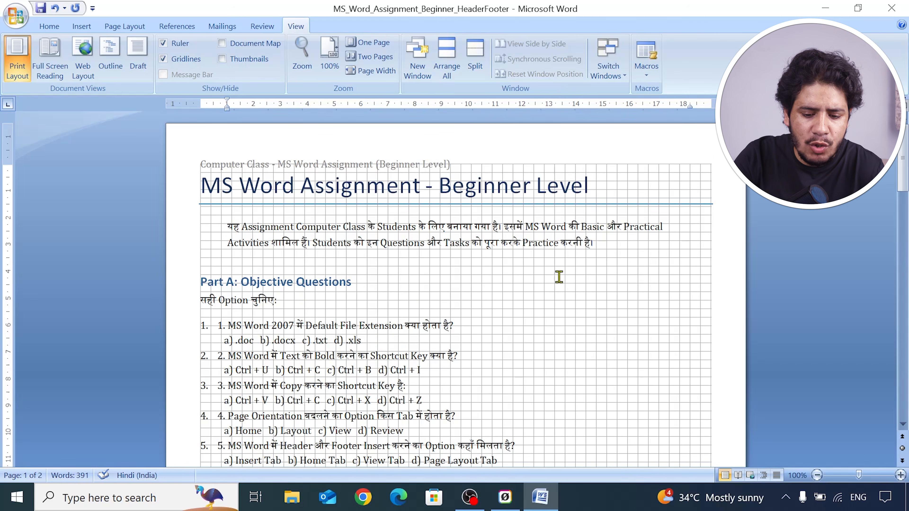
left_click(229, 231)
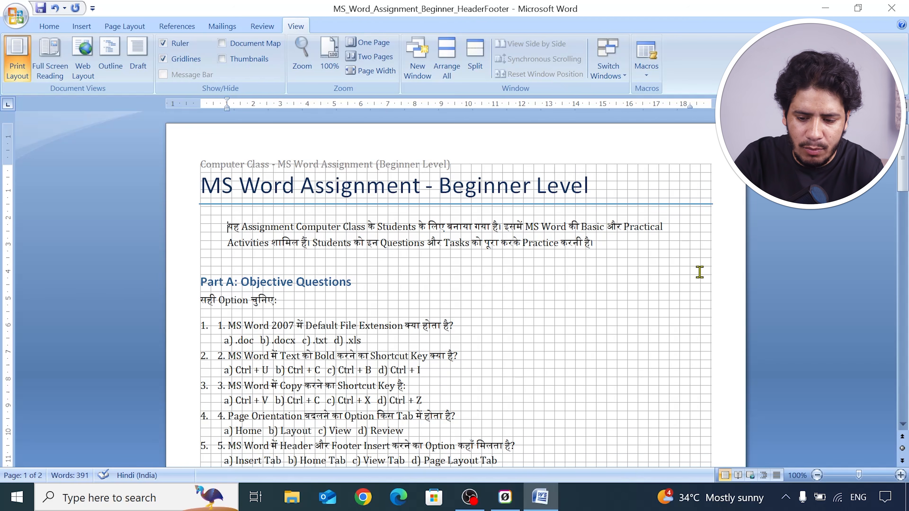
scroll(551, 287, "down", 1)
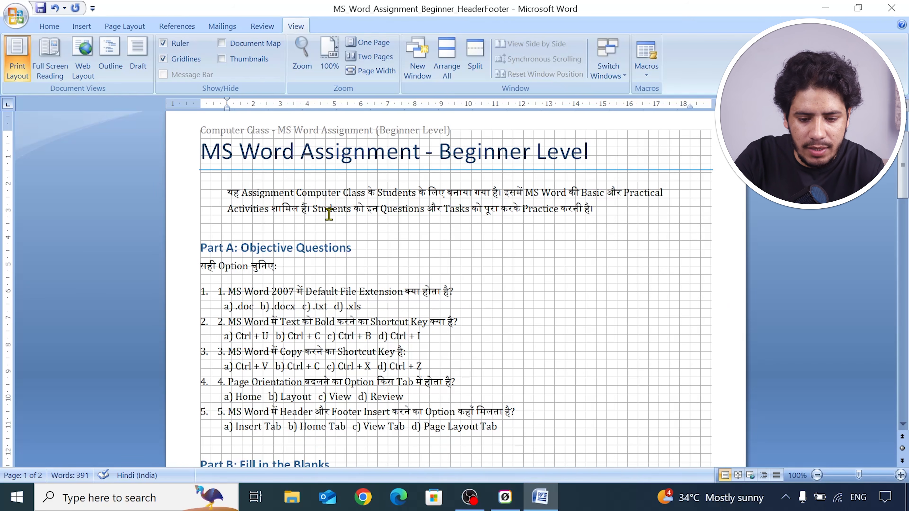
scroll(329, 213, "up", 1)
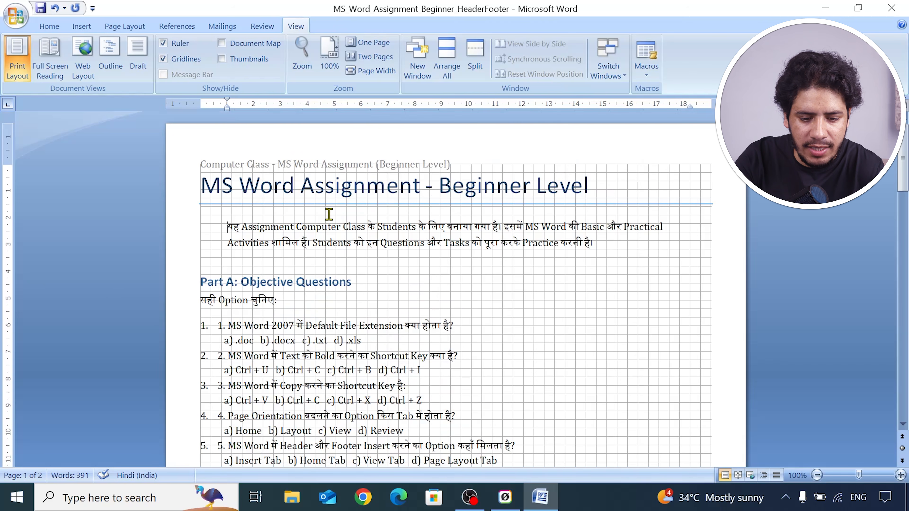
left_click(164, 59)
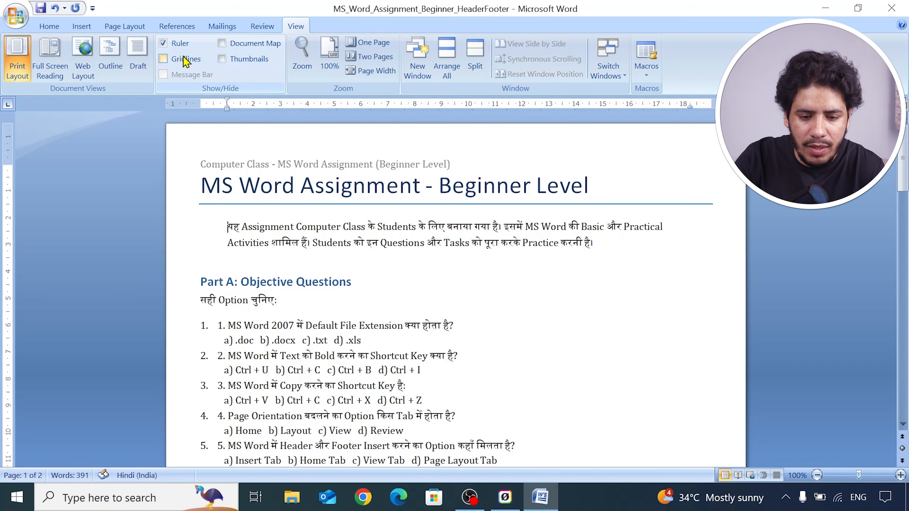
- Turn on the Document Map and jump through the headings Part C, Part D and Note, returning to Part B
left_click(221, 44)
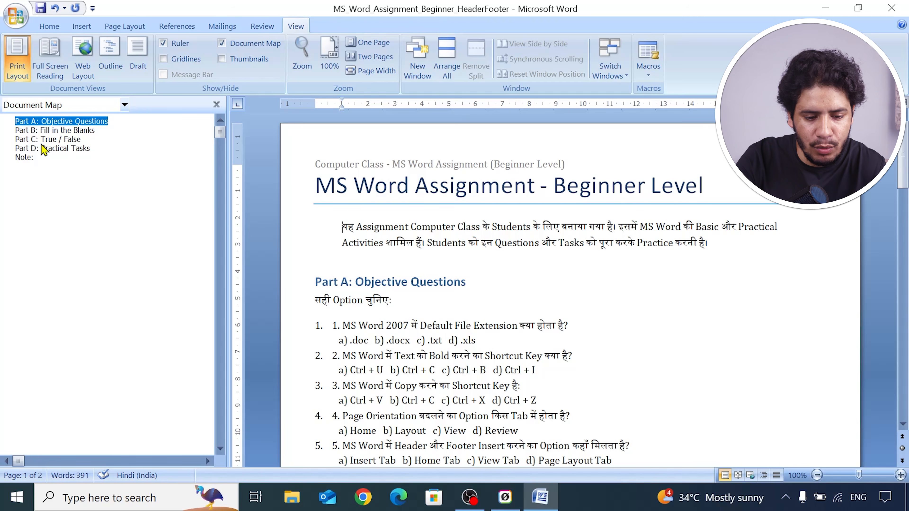
left_click(50, 140)
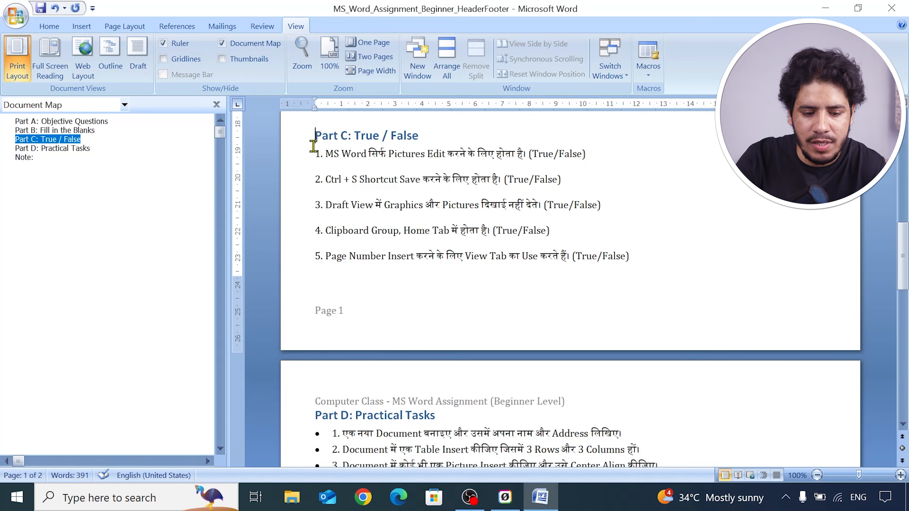
left_click(55, 149)
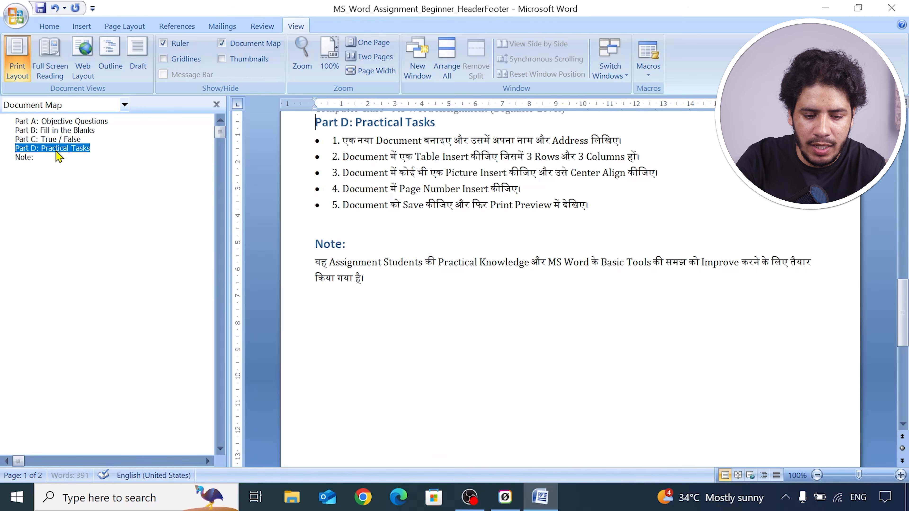
left_click(27, 158)
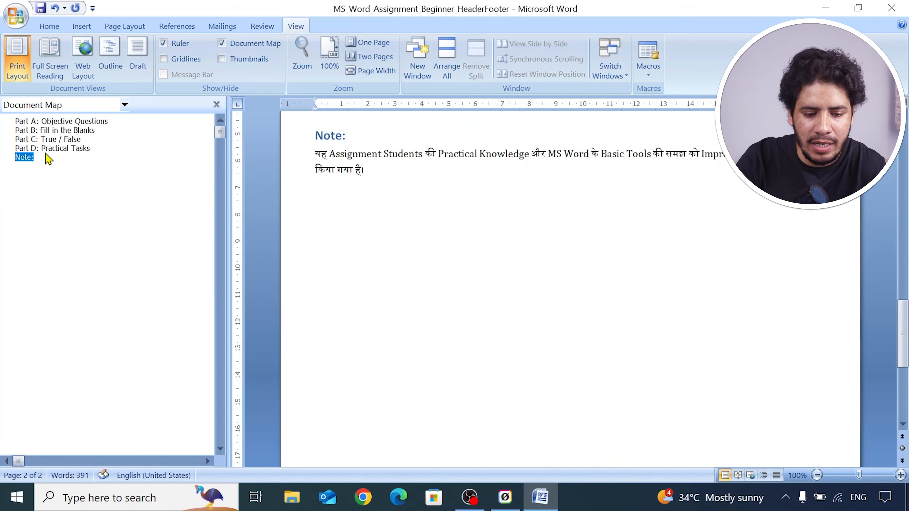
left_click(50, 148)
left_click(53, 139)
left_click(56, 130)
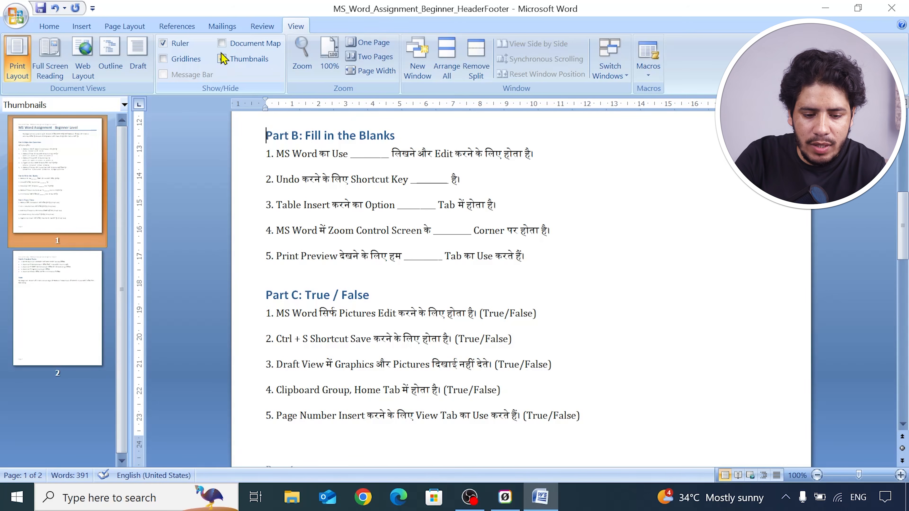
- Show the page thumbnails and use them to switch repeatedly between page 2 and page 1
left_click(75, 322)
left_click(80, 224)
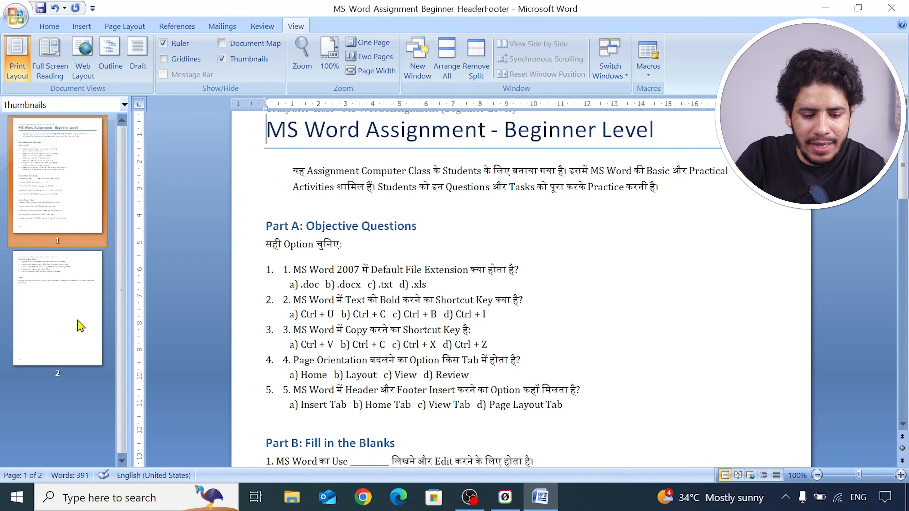
left_click(68, 312)
left_click(65, 211)
left_click(57, 317)
left_click(51, 204)
left_click(55, 304)
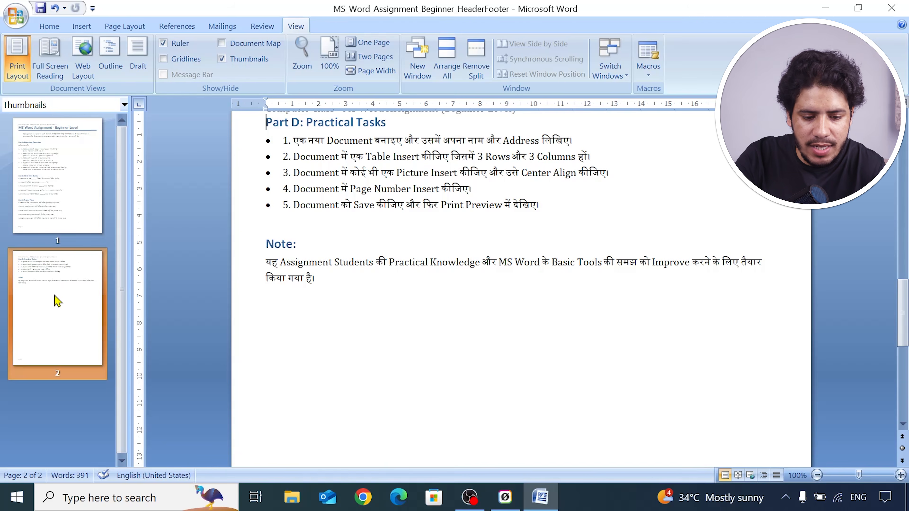
left_click(51, 225)
left_click(53, 286)
left_click(54, 195)
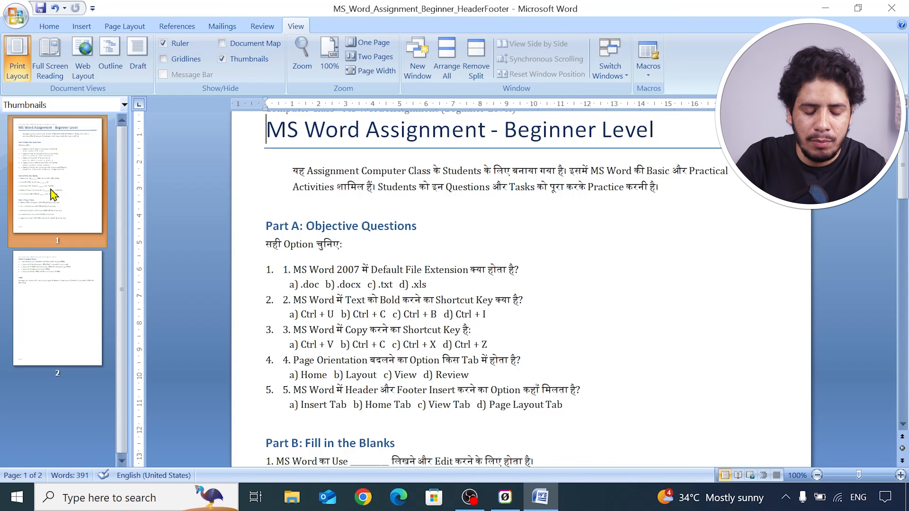
left_click(55, 301)
left_click(65, 188)
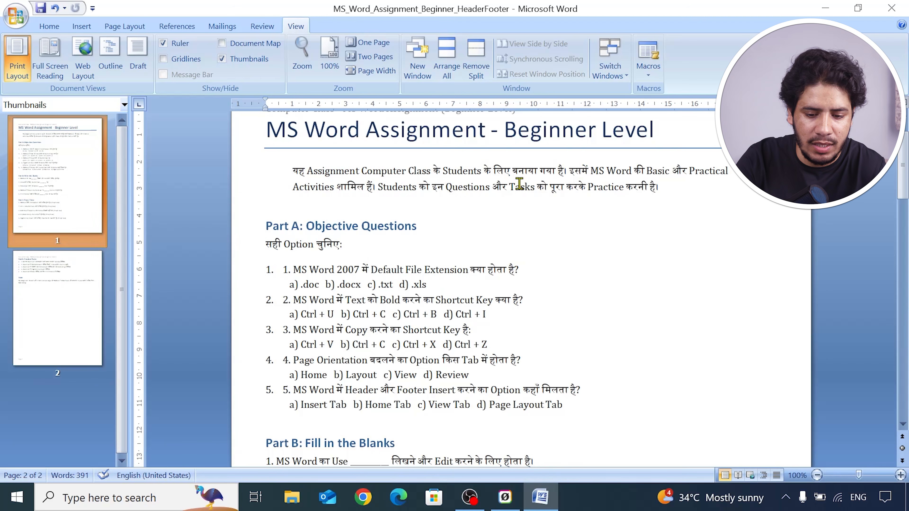
- Look through both pages, return to page 1 with its thumbnail, and turn the thumbnails off
scroll(519, 183, "down", 15)
scroll(522, 187, "up", 5)
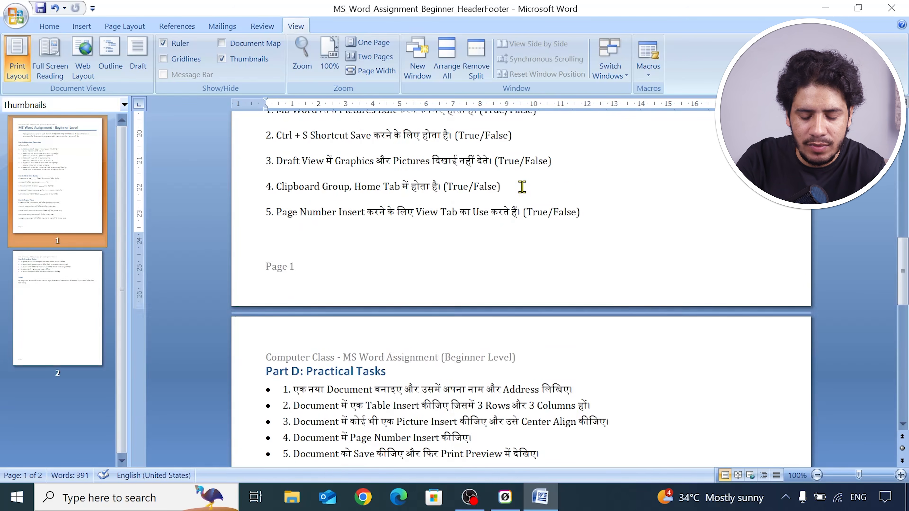
scroll(522, 186, "up", 15)
left_click(81, 290)
left_click(87, 197)
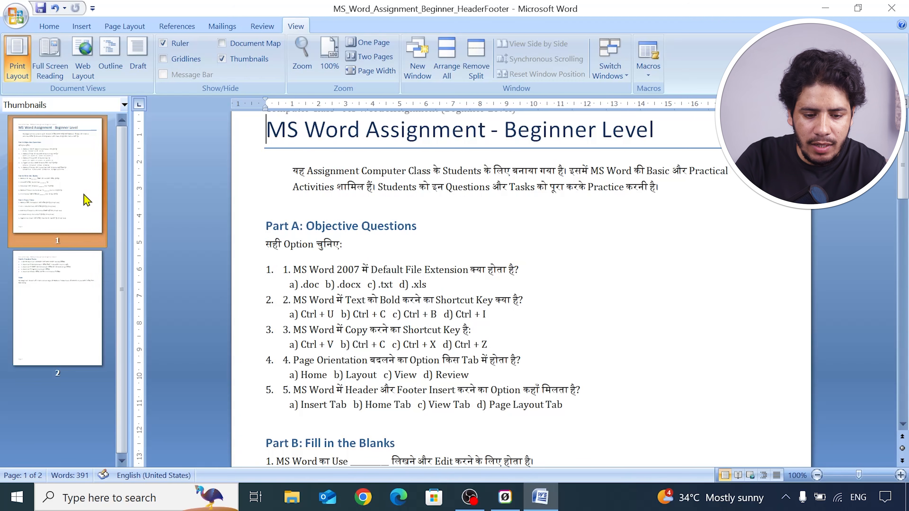
left_click(222, 59)
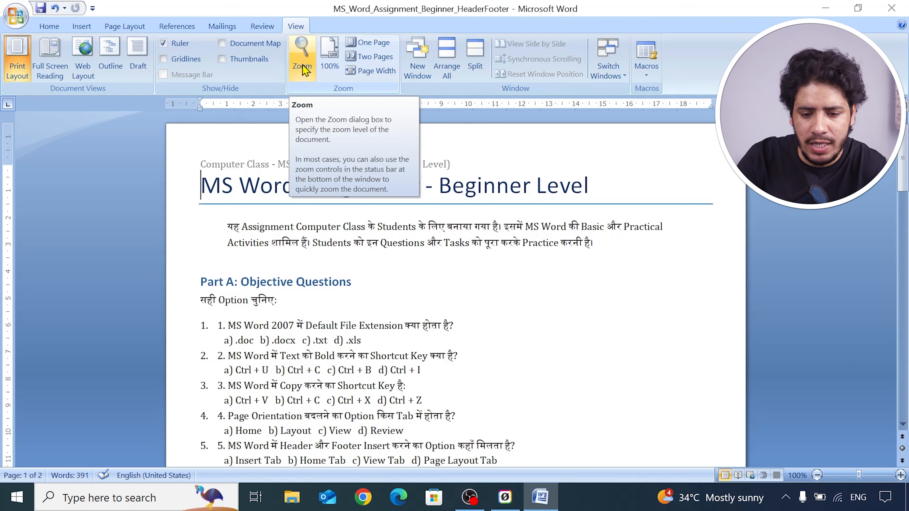
- Zoom the document in to 130%, out to 14%, and back in to 50%
left_click(900, 475)
left_click(900, 475)
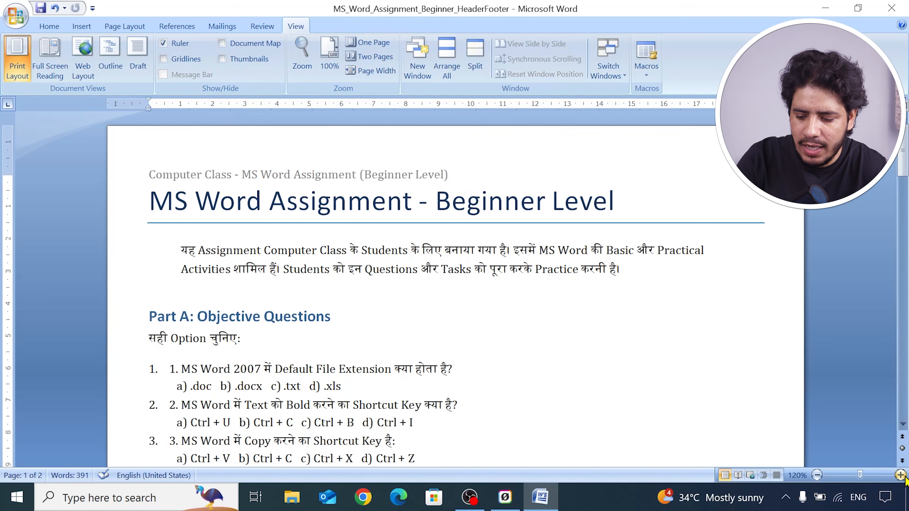
left_click(900, 475)
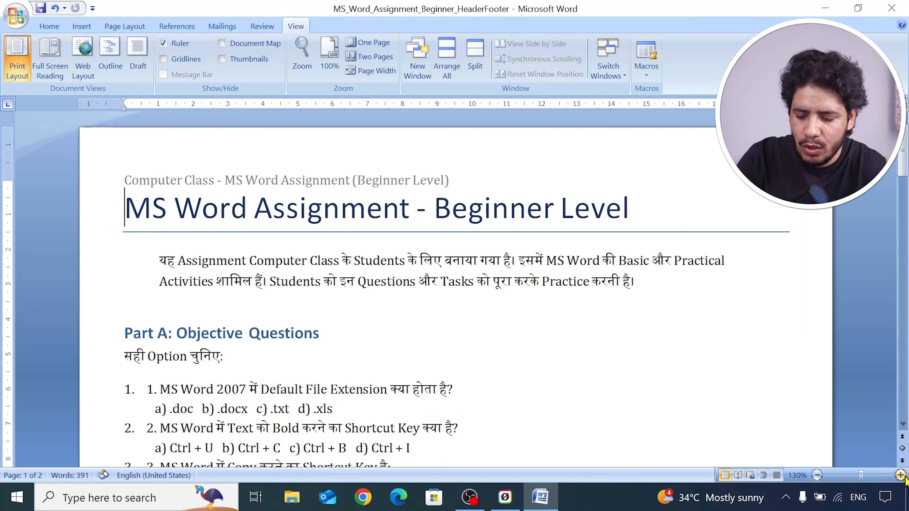
left_click(826, 478)
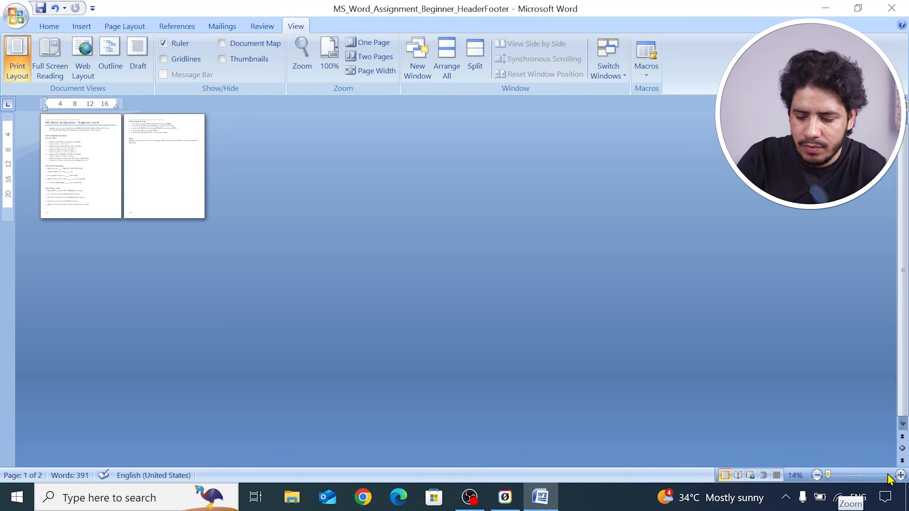
left_click(900, 475)
left_click(901, 475)
left_click(900, 475)
left_click(900, 475)
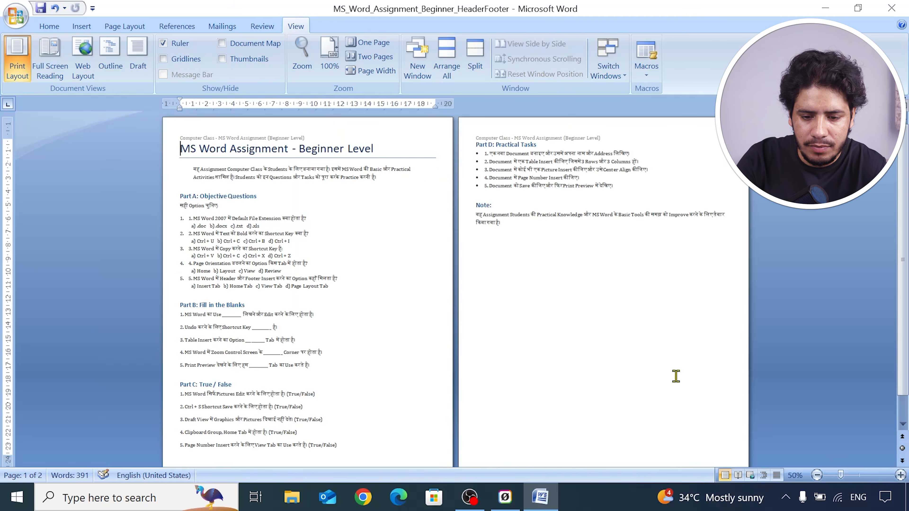
- Fit one whole page in the window and return the document to 100% zoom
left_click(362, 45)
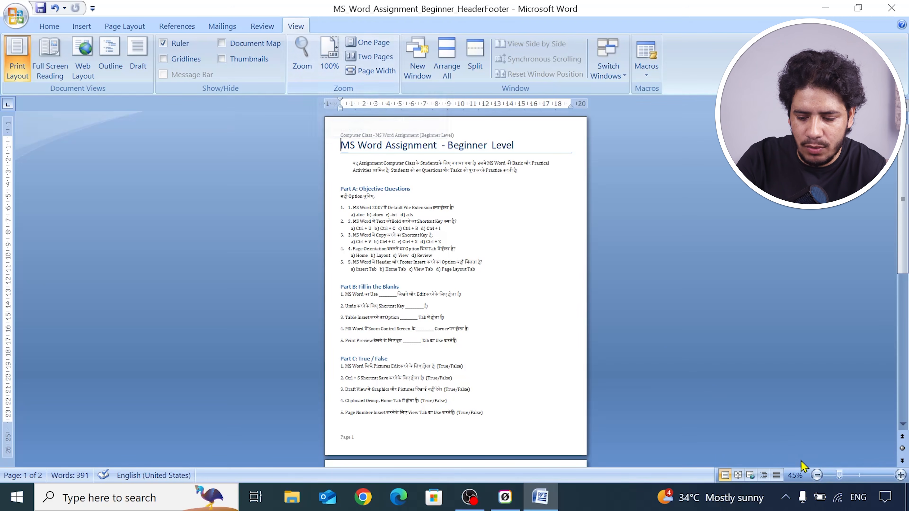
left_click(321, 58)
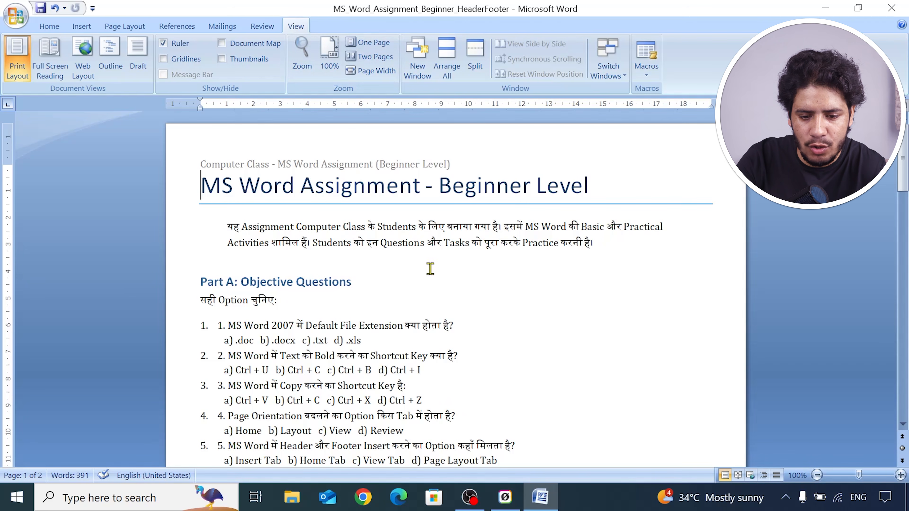
- Set the zoom to 200% using the Zoom dialog's preset and restore it to 100%
left_click(295, 57)
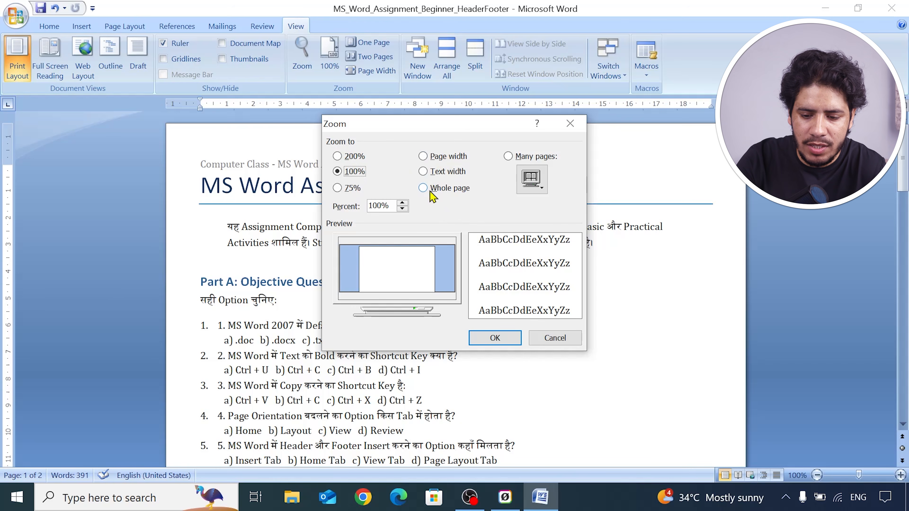
left_click(337, 156)
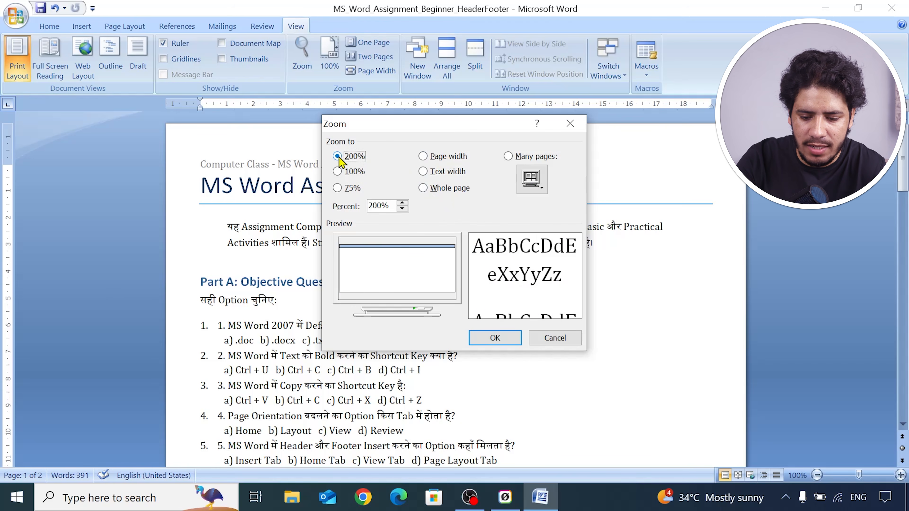
left_click(491, 337)
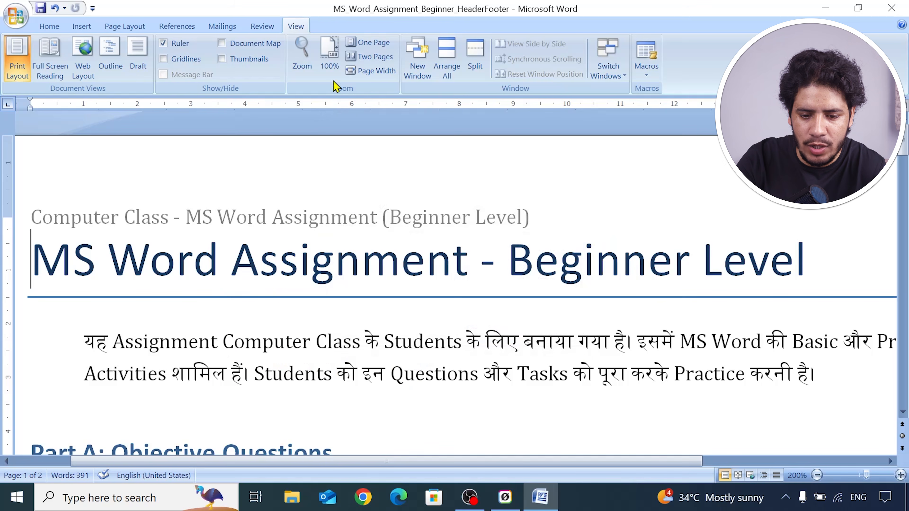
left_click(331, 62)
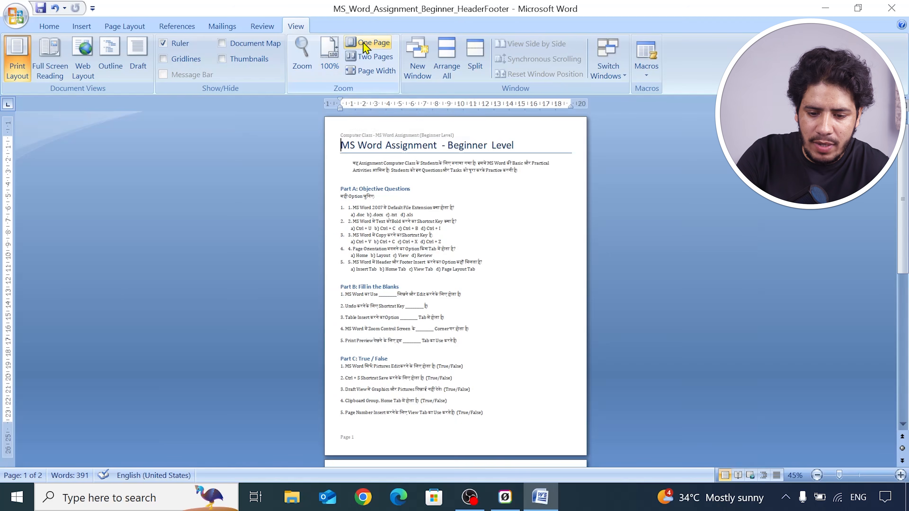
- View the document as One Page, Two Pages and Page Width, and reset the zoom to 100%
left_click(364, 47)
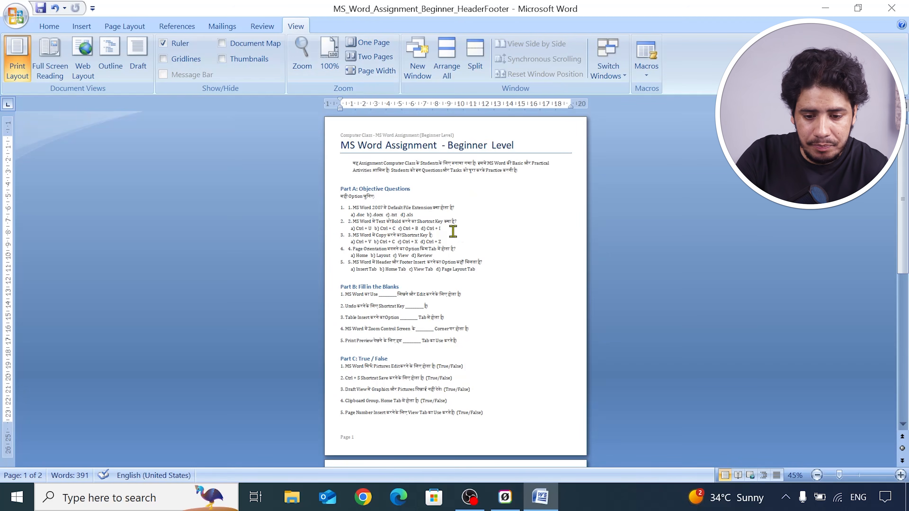
left_click(382, 63)
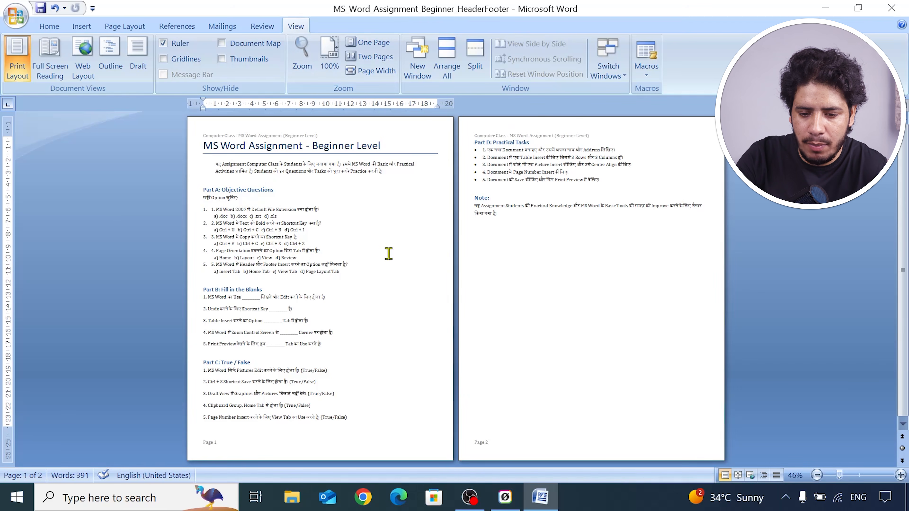
left_click(369, 72)
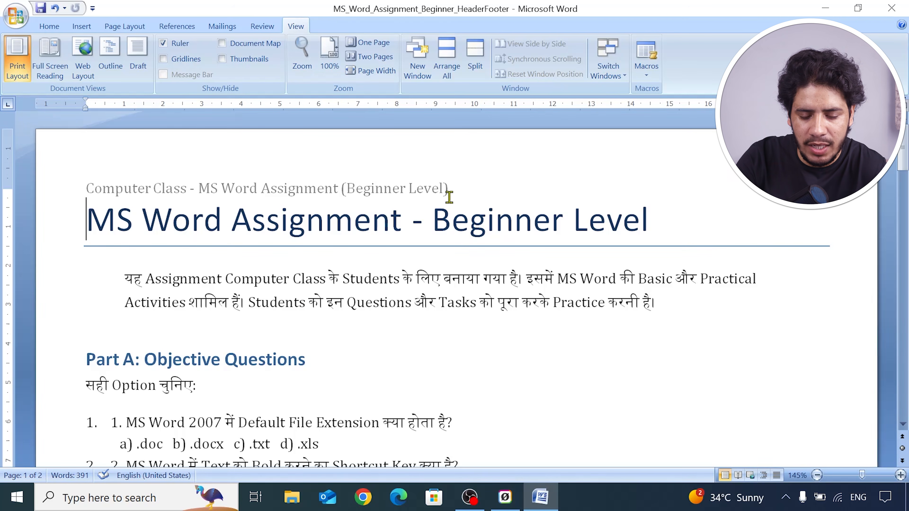
left_click(328, 61)
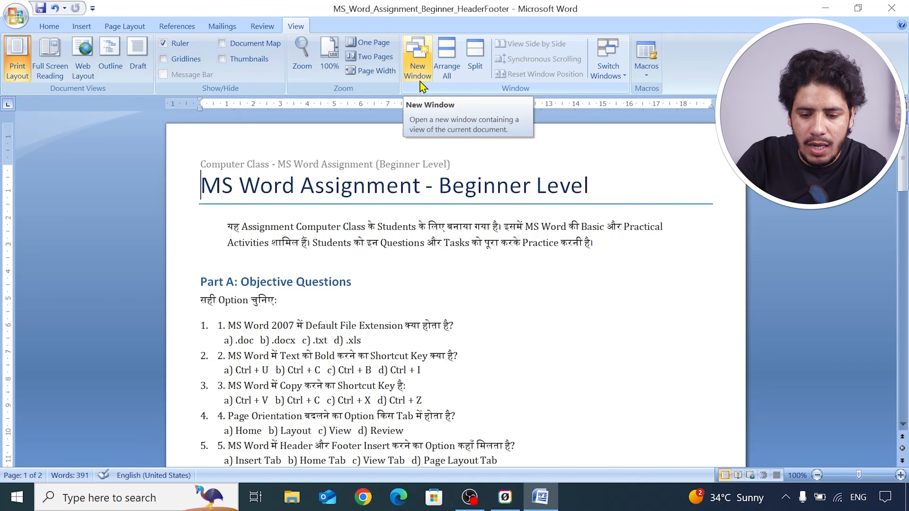
- Open a new window containing the current document and switch back to its first window
left_click(417, 69)
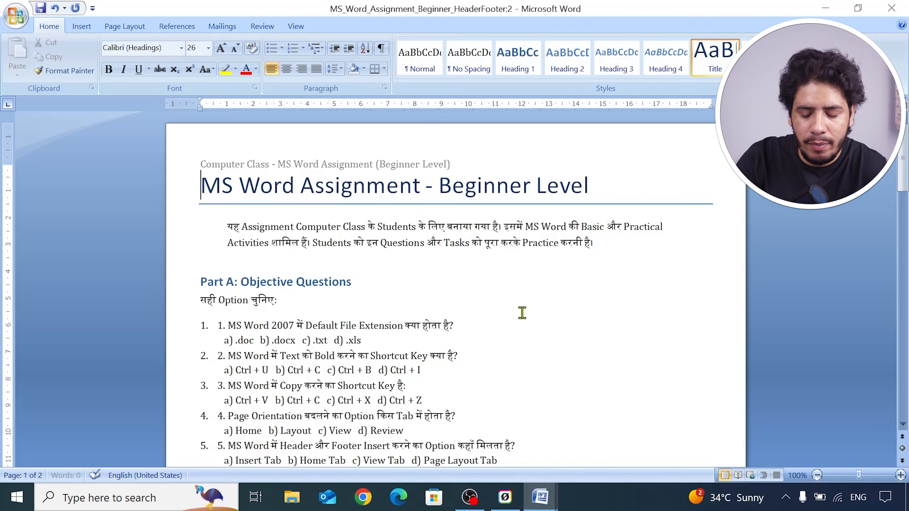
mouse_move(540, 496)
left_click(495, 440)
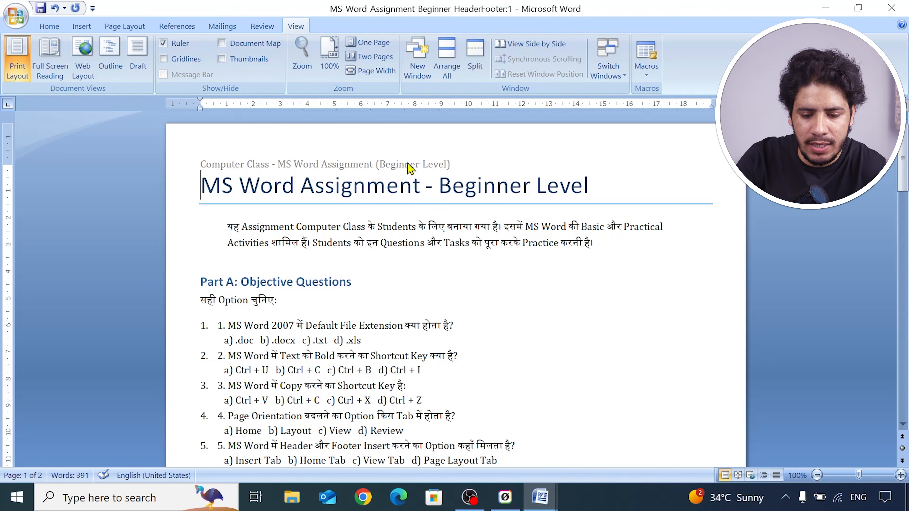
- Switch to the document's second window and close it
mouse_move(546, 505)
left_click(587, 417)
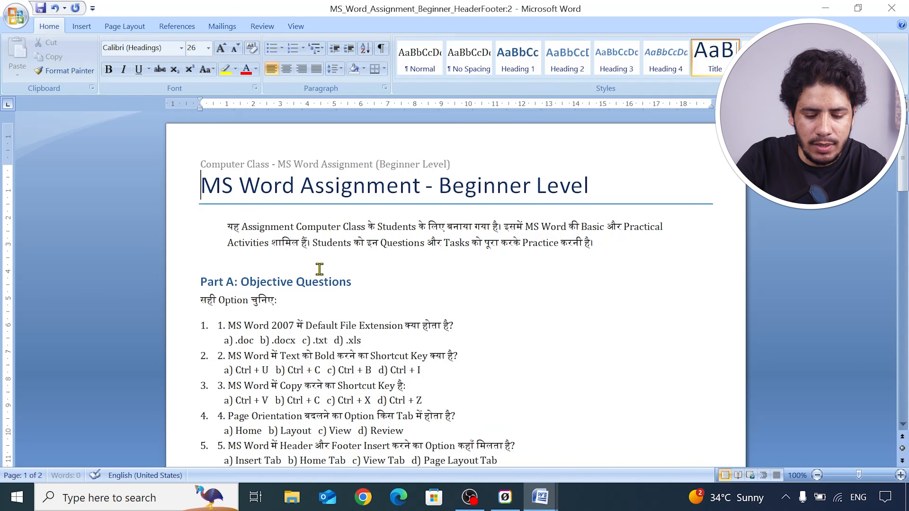
left_click(890, 8)
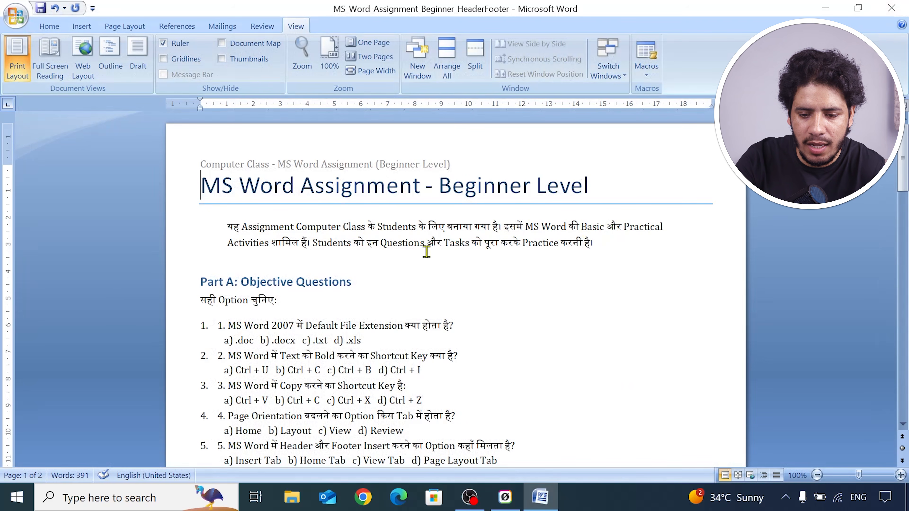
- Open another window of the assignment document and arrange all windows so both are visible one above the other
left_click(418, 63)
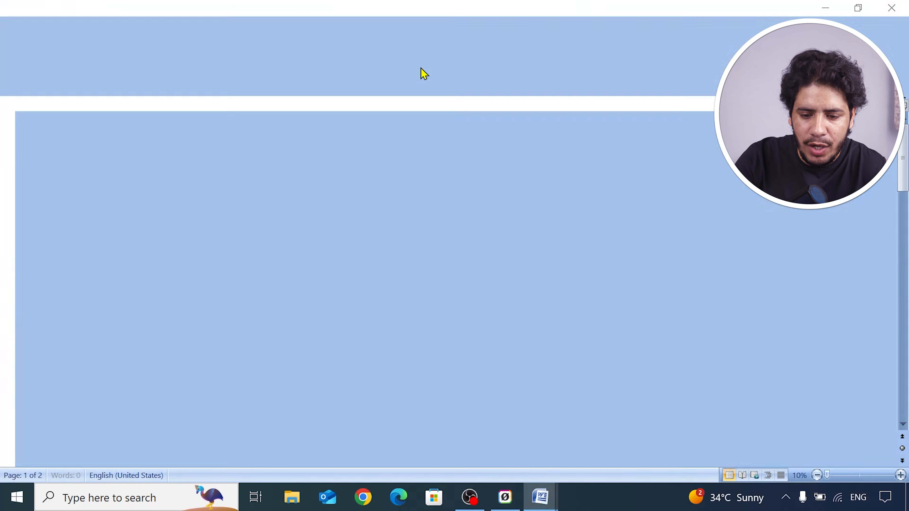
left_click(302, 27)
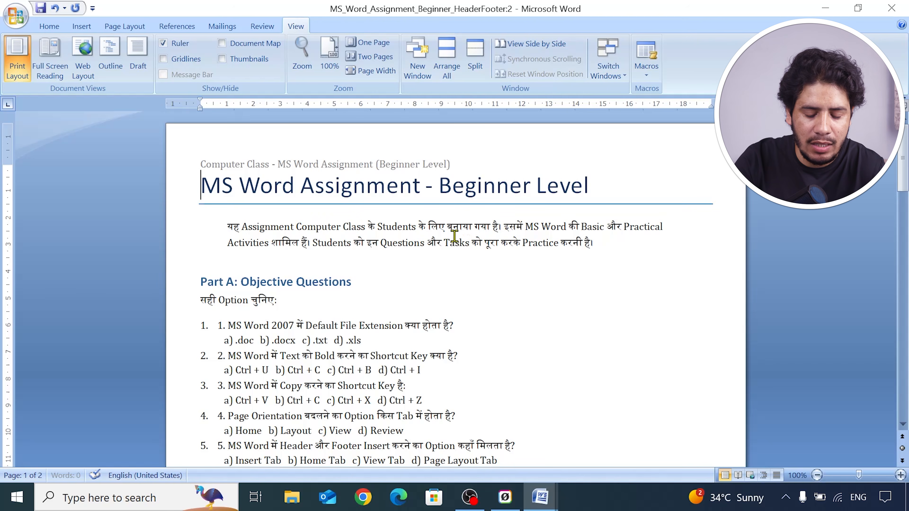
scroll(453, 236, "down", 15)
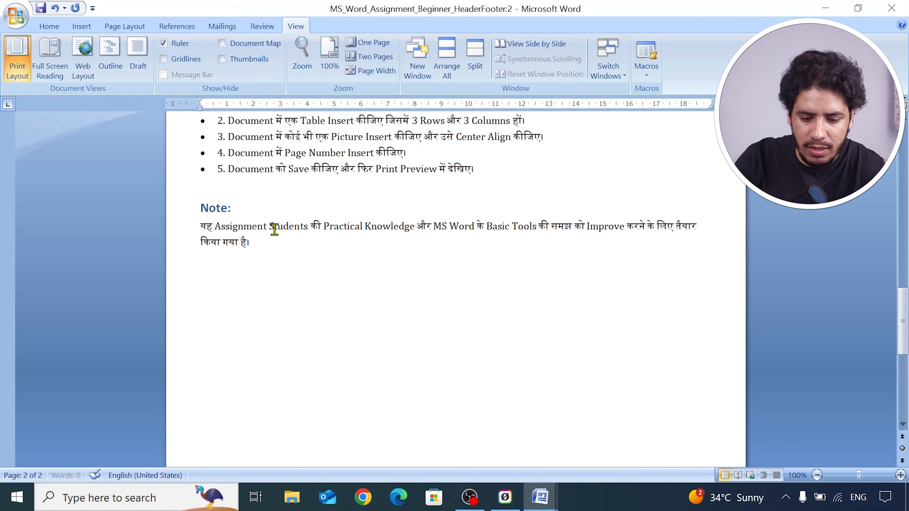
scroll(452, 227, "up", 15)
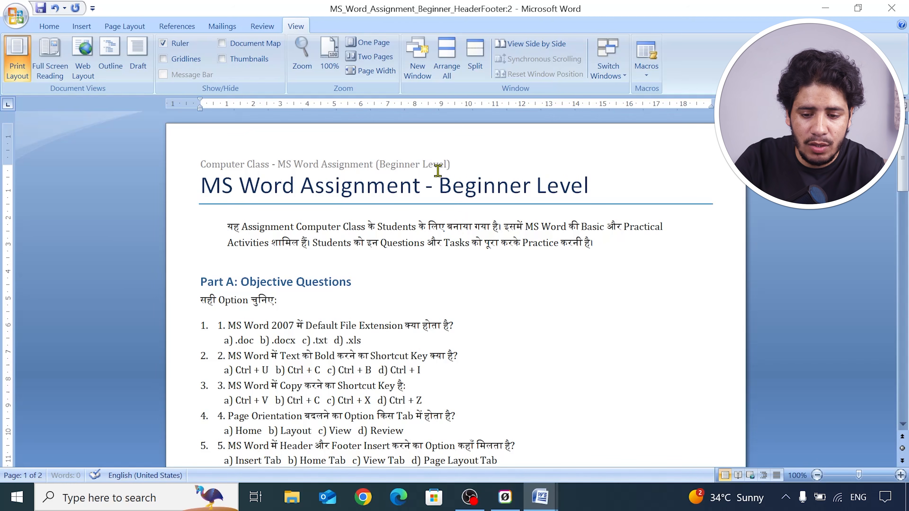
left_click(416, 58)
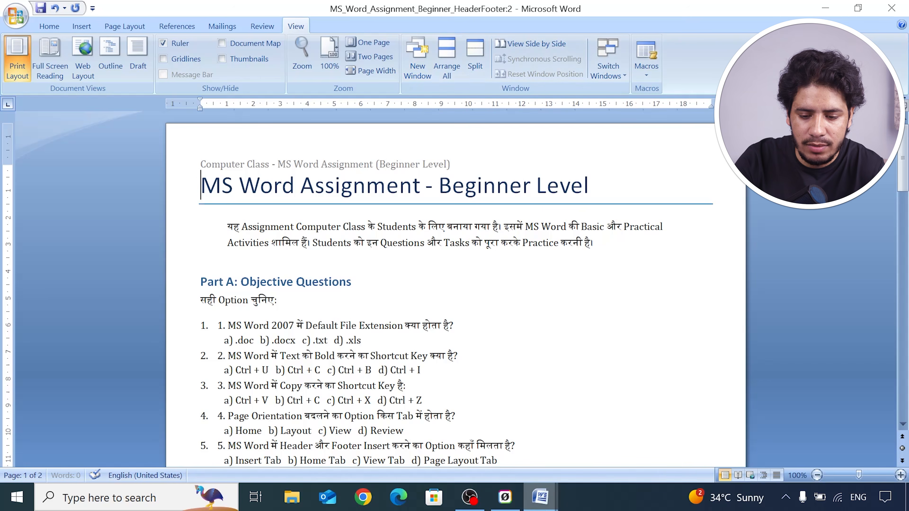
left_click(452, 61)
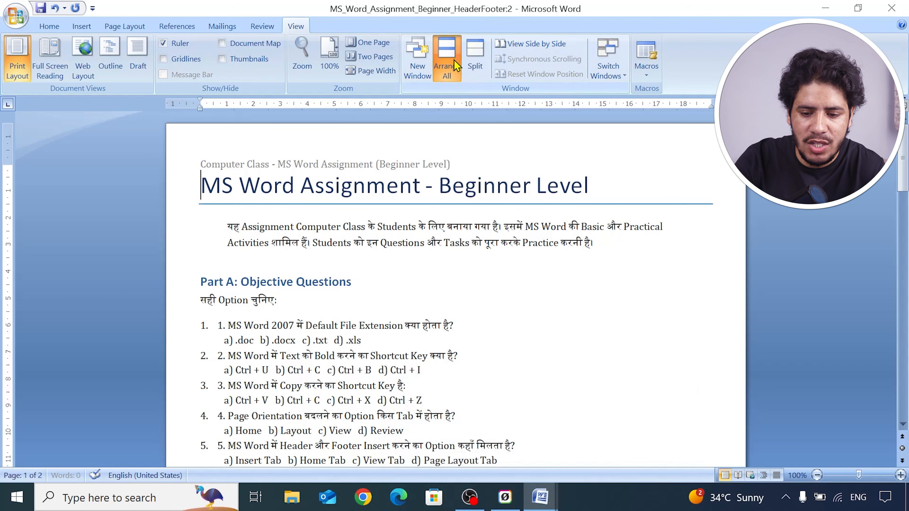
- Scroll each of the two arranged windows independently to compare different parts of the assignment
scroll(447, 179, "down", 10)
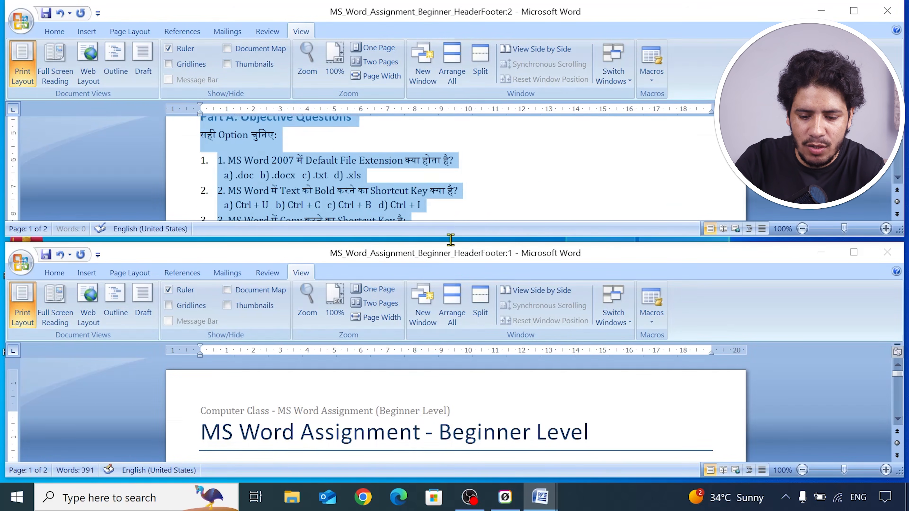
scroll(444, 176, "up", 10)
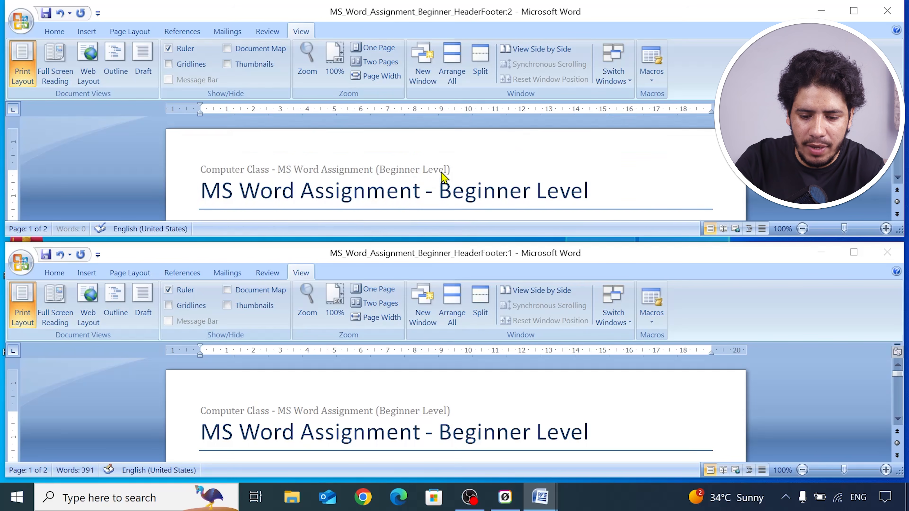
scroll(444, 176, "down", 1)
left_click(351, 196)
scroll(358, 193, "down", 1)
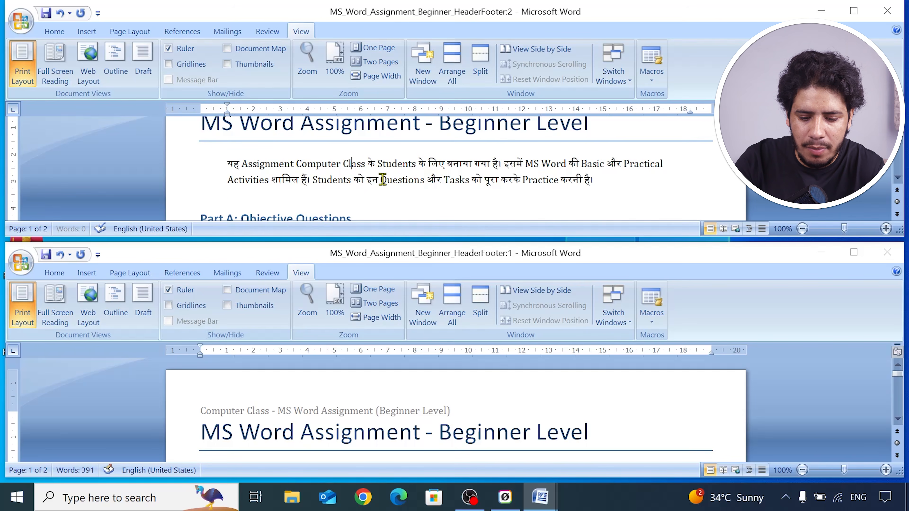
scroll(515, 422, "down", 15)
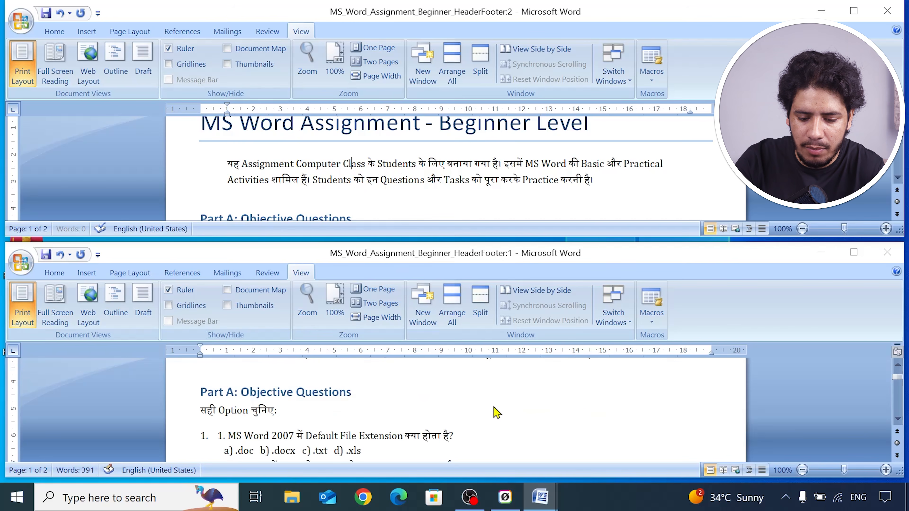
scroll(421, 406, "up", 6)
scroll(436, 405, "down", 5)
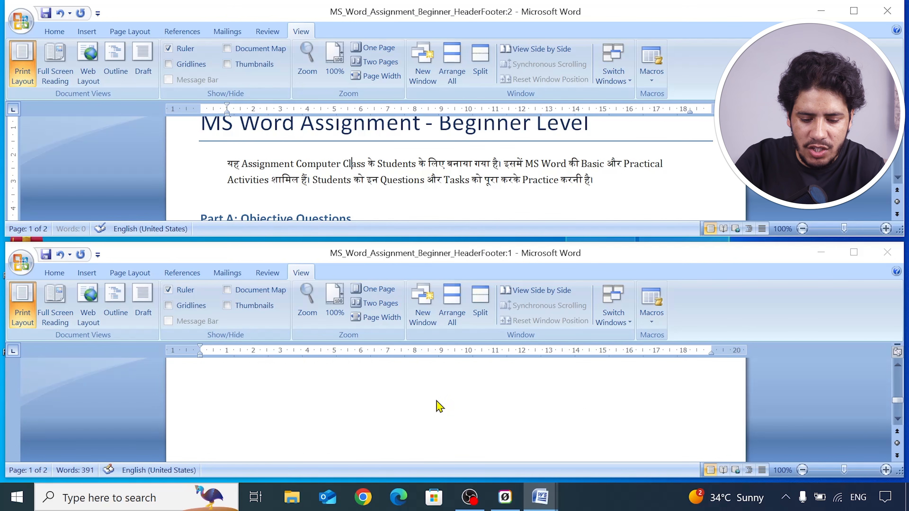
scroll(436, 405, "up", 3)
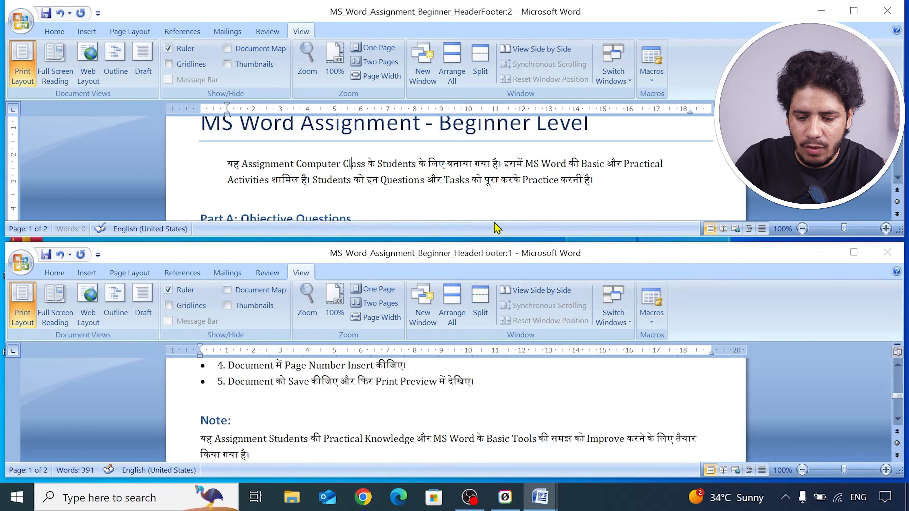
left_click_drag(492, 218, 497, 229)
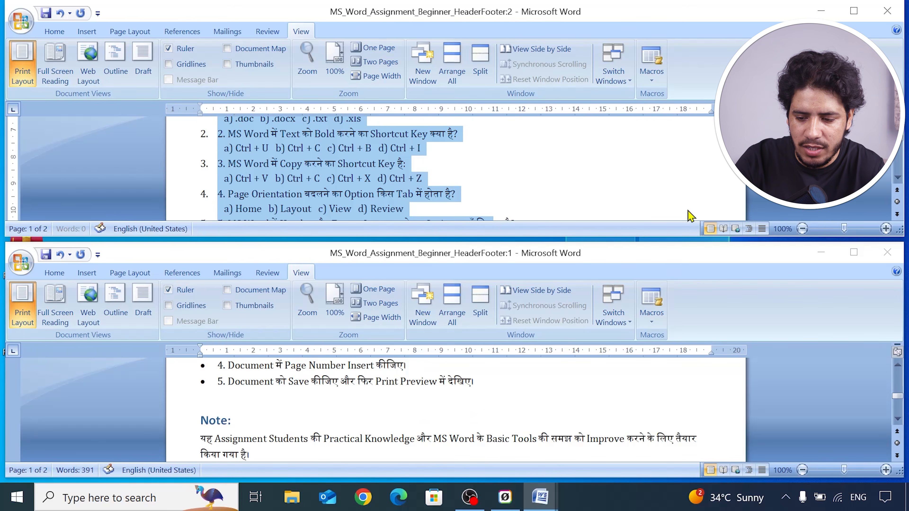
scroll(411, 162, "up", 3)
left_click(506, 161)
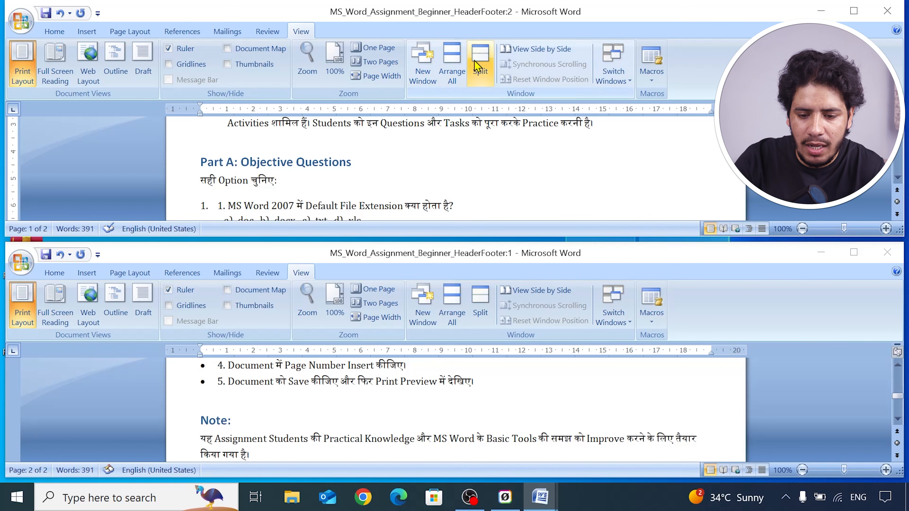
left_click(479, 70)
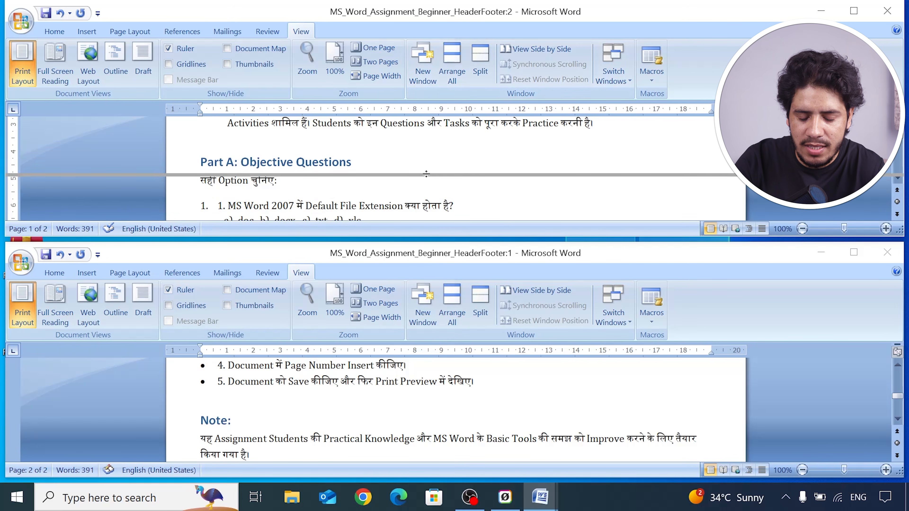
key("Escape")
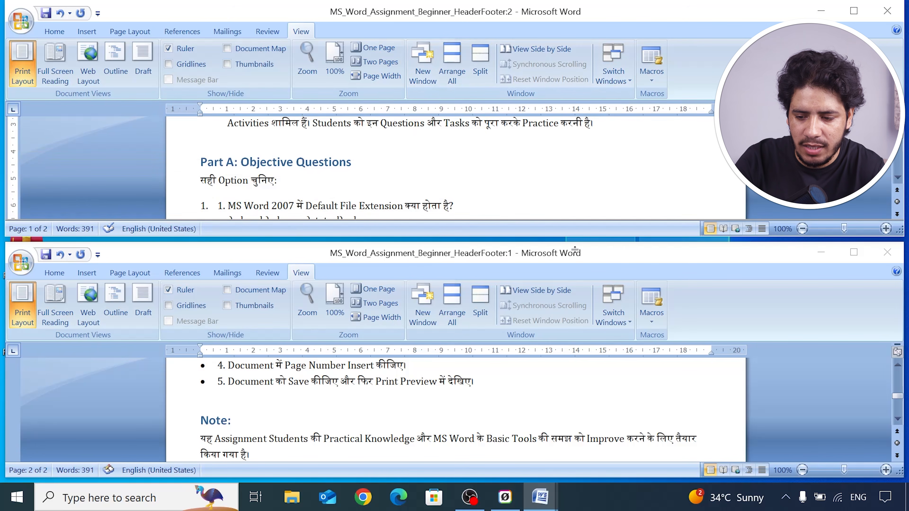
left_click(507, 230)
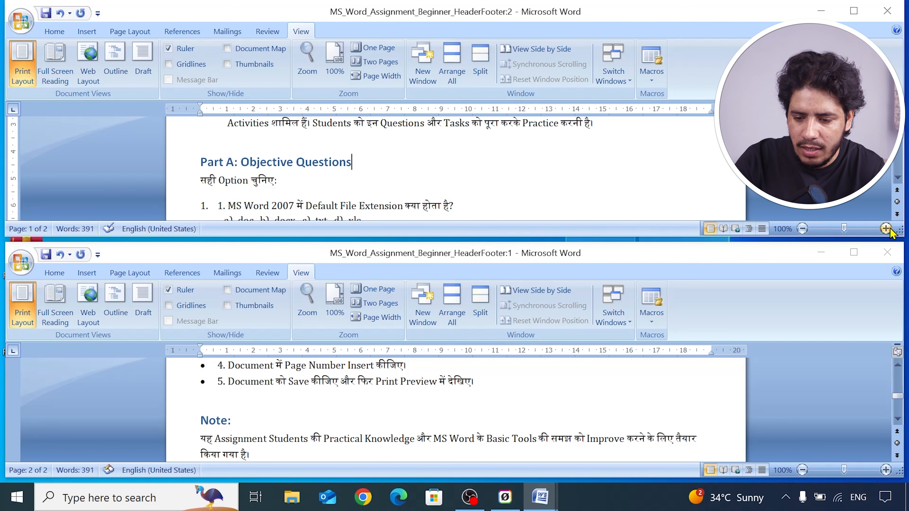
- Close the document's second window and maximize the remaining one
left_click(887, 11)
left_click(853, 252)
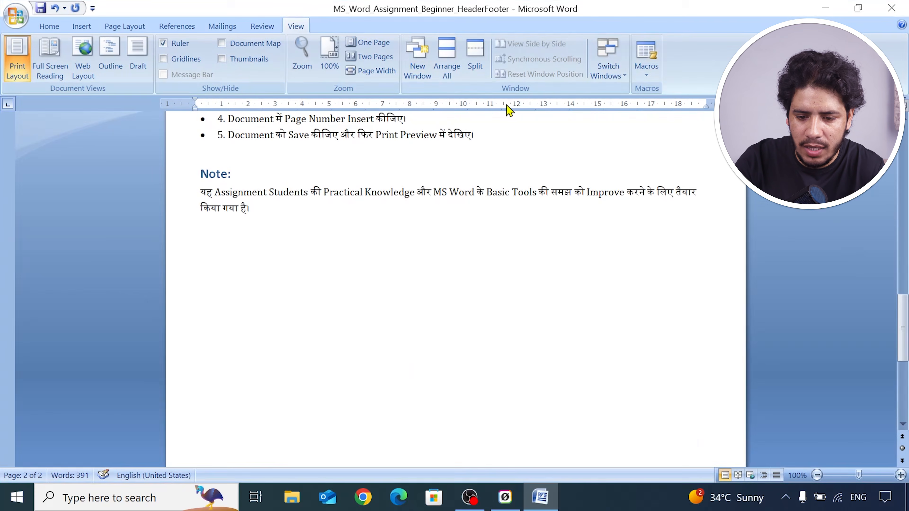
- Split the document window into two panes, placing the divider below the fifth question of Part B
left_click(475, 62)
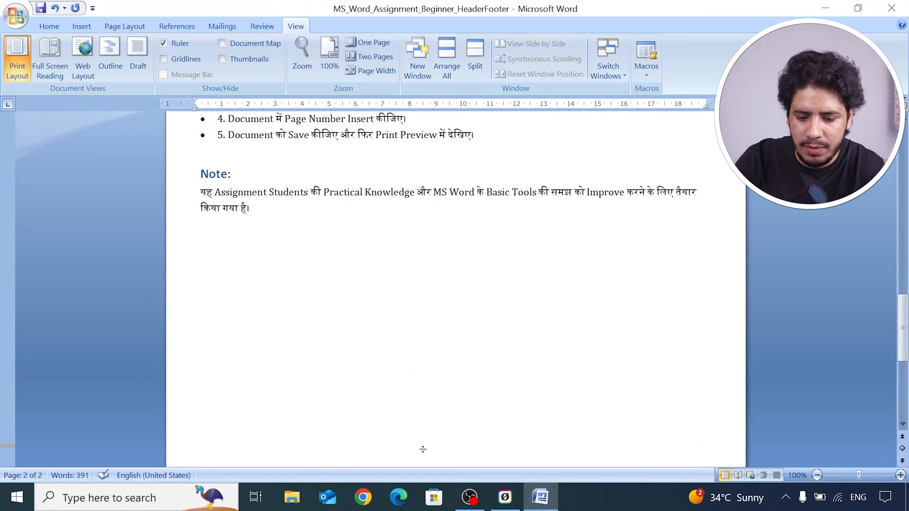
left_click(372, 264)
scroll(373, 259, "up", 6)
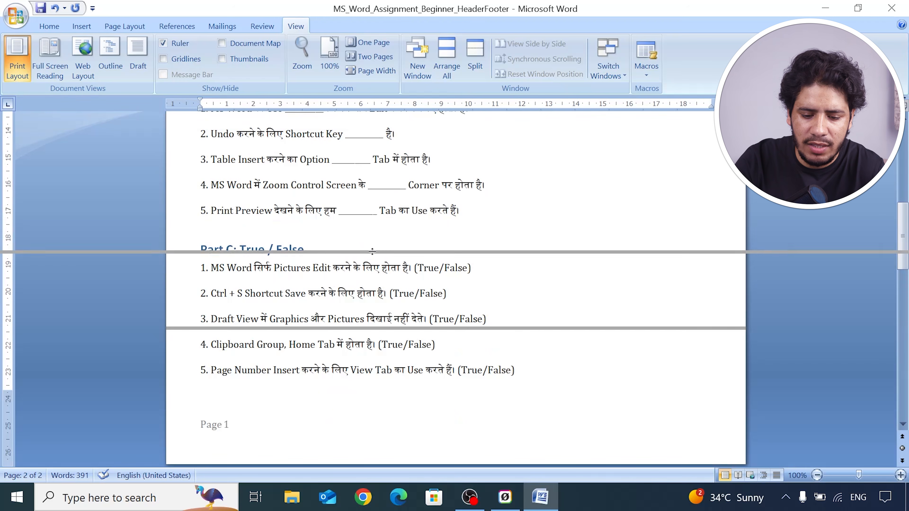
left_click(364, 230)
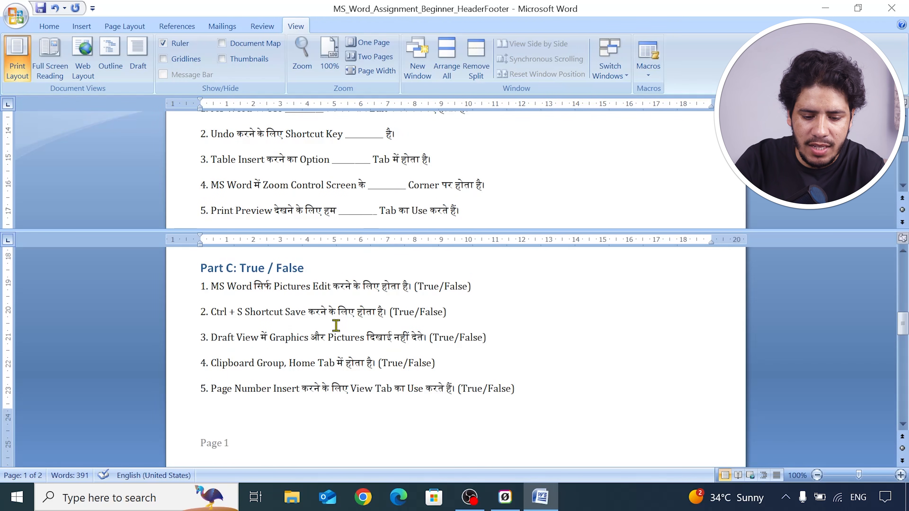
- Scroll the two split panes independently to view different sections of the assignment
scroll(392, 327, "up", 10)
scroll(353, 211, "up", 10)
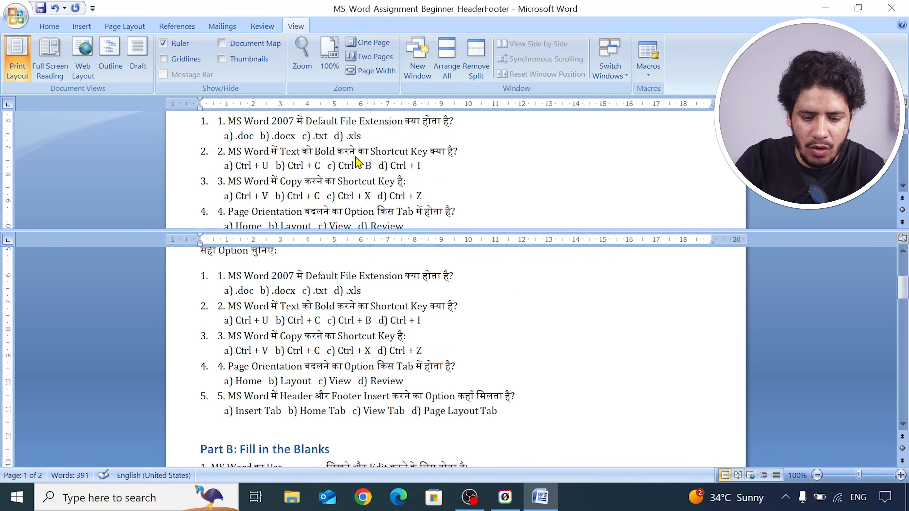
scroll(358, 162, "down", 9)
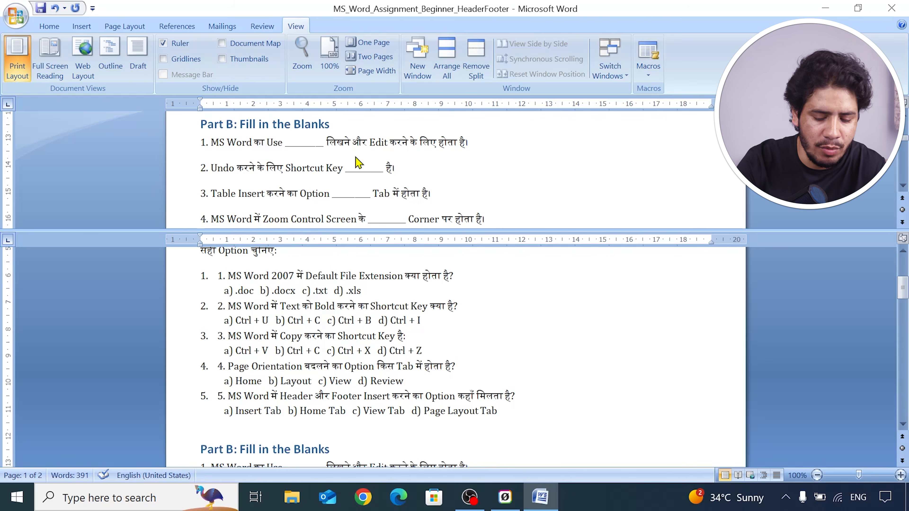
scroll(358, 163, "up", 1)
scroll(405, 321, "down", 2)
scroll(405, 319, "up", 7)
scroll(471, 52, "up", 1)
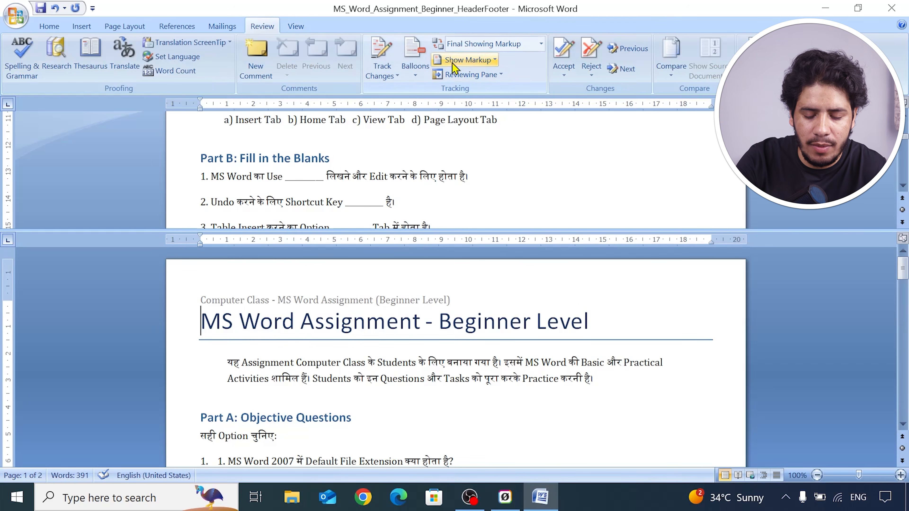
- Remove the split so the document shows in a single pane again
left_click(301, 29)
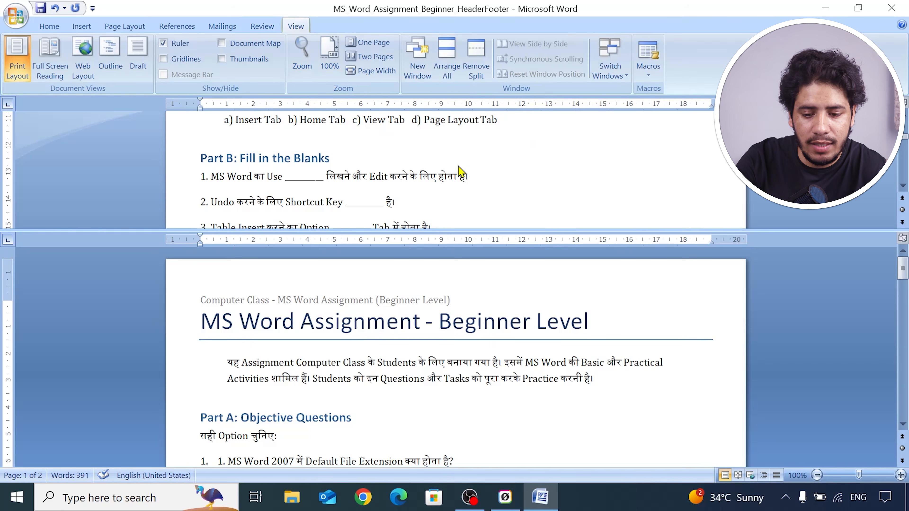
left_click(475, 76)
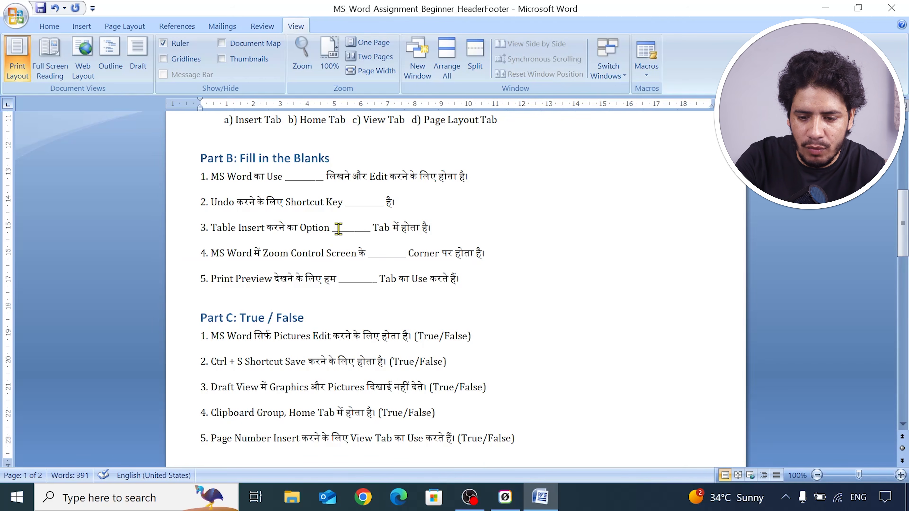
scroll(488, 176, "up", 3)
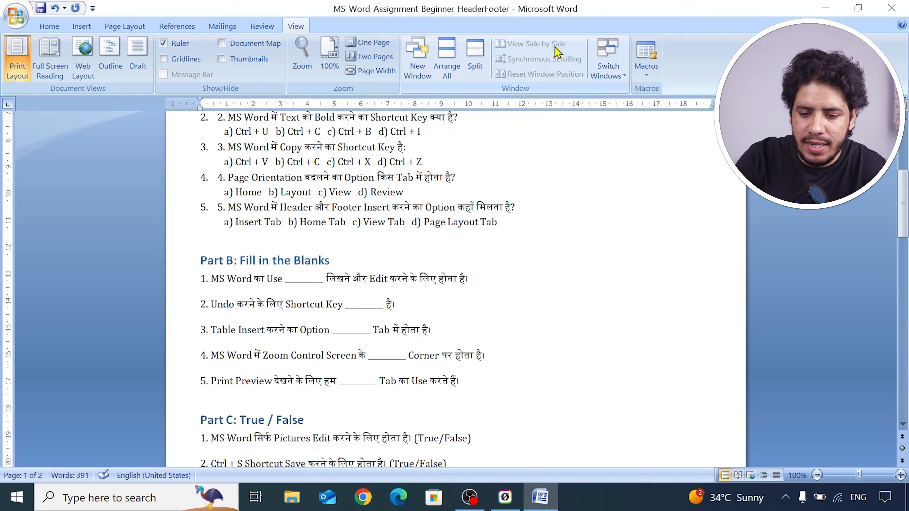
- Open a second window of the document, switch back to the first window and view the two side by side
left_click(425, 68)
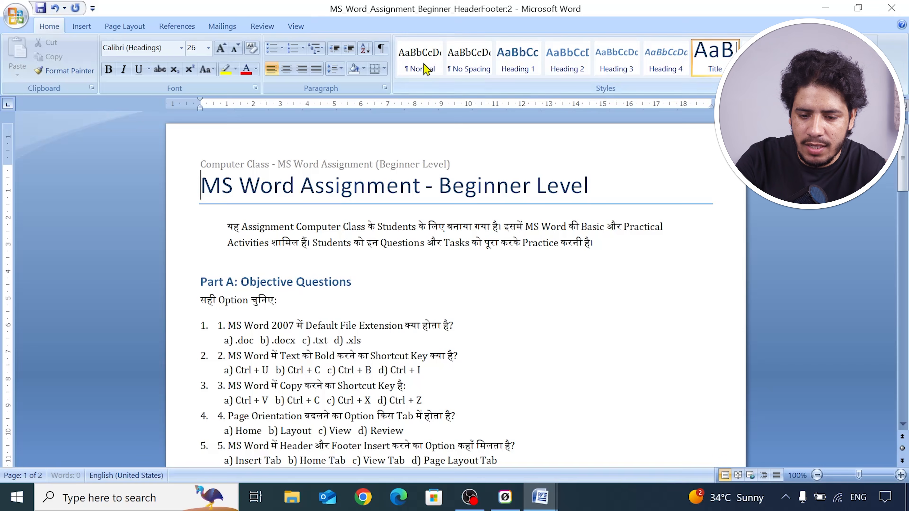
mouse_move(540, 496)
left_click(505, 450)
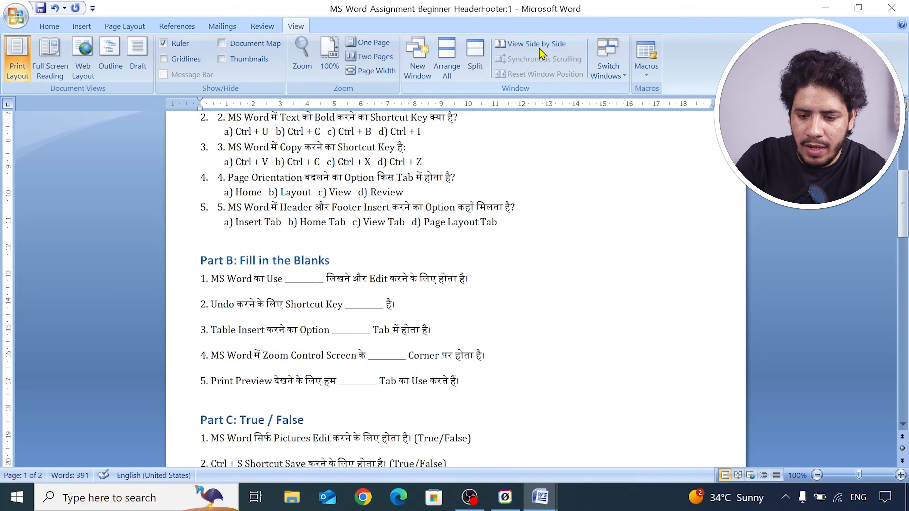
left_click(539, 50)
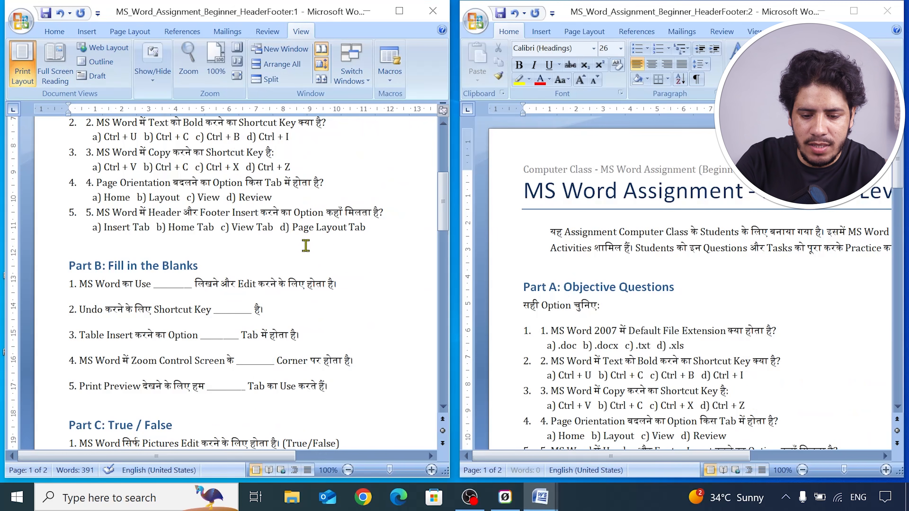
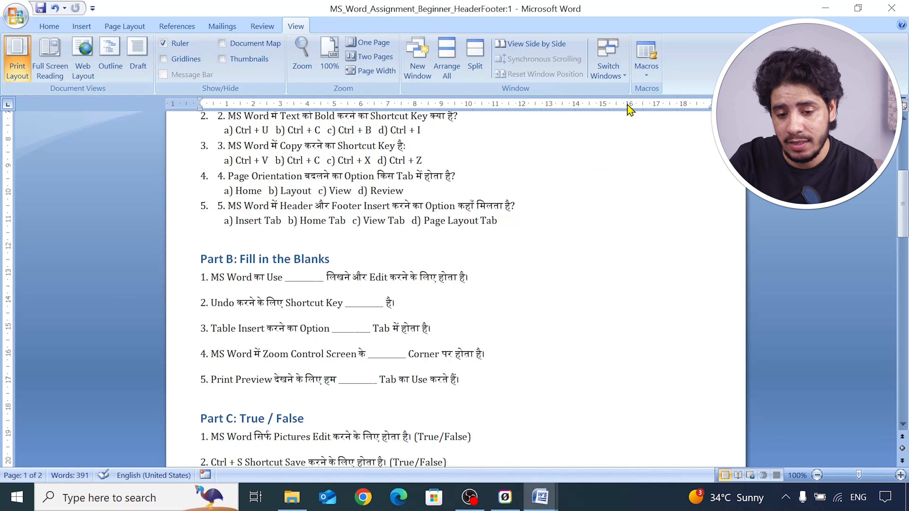
scroll(467, 206, "down", 10)
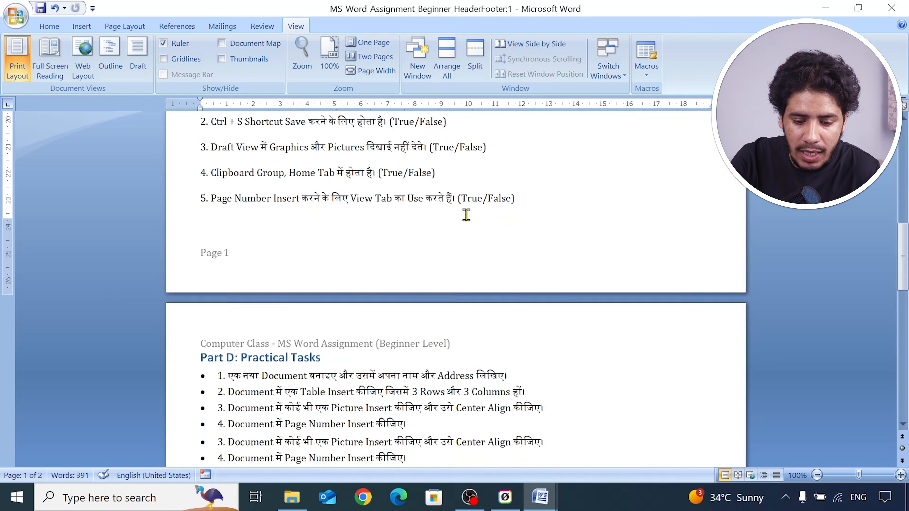
scroll(466, 215, "up", 5)
scroll(466, 215, "up", 5)
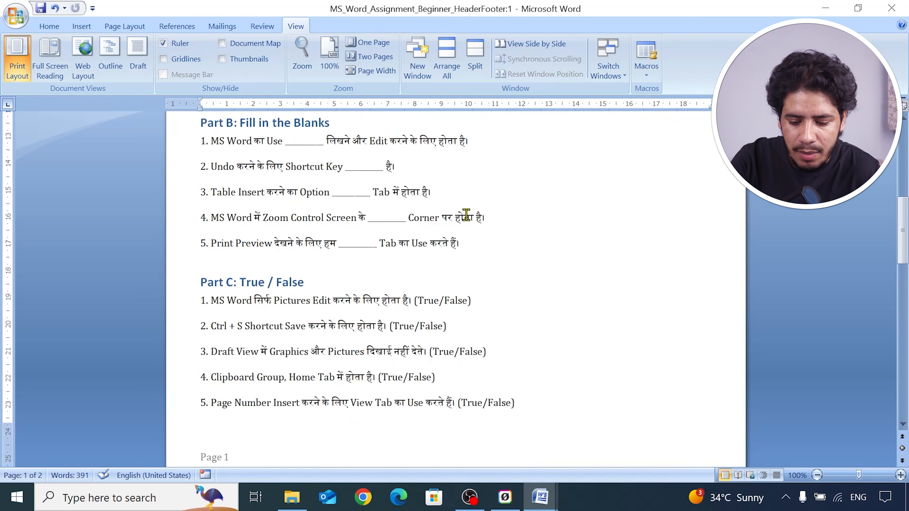
- Create a new blank document
scroll(490, 257, "up", 5)
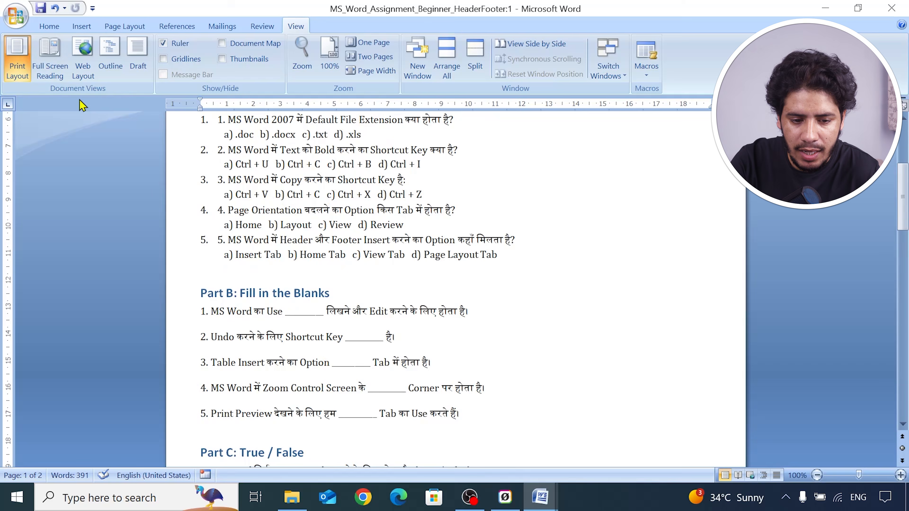
left_click(14, 22)
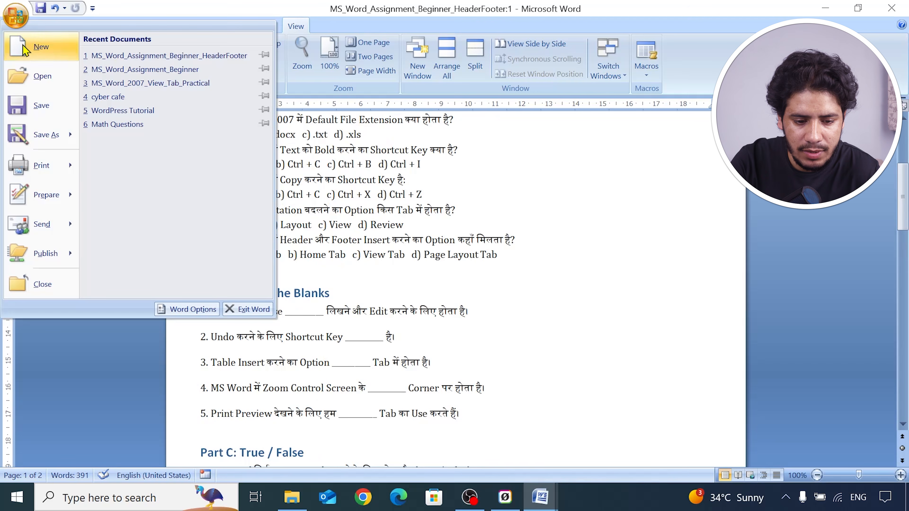
left_click(48, 46)
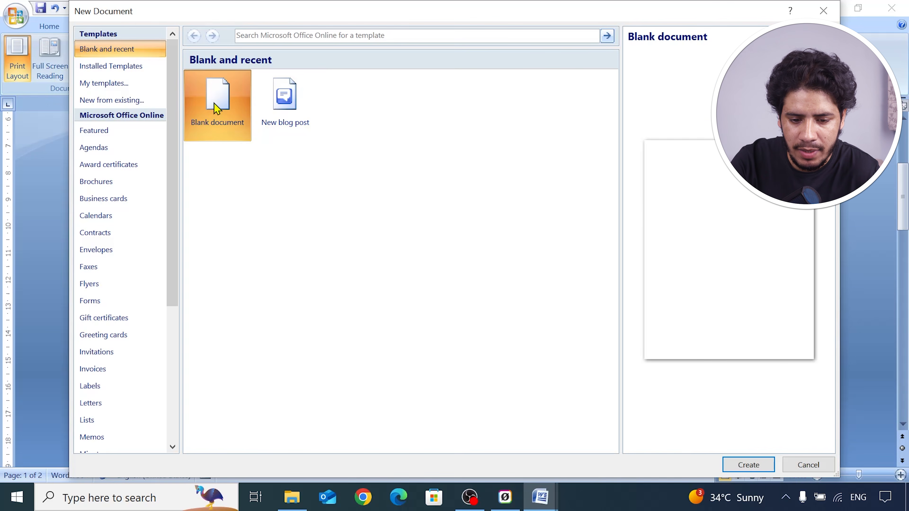
left_click(731, 463)
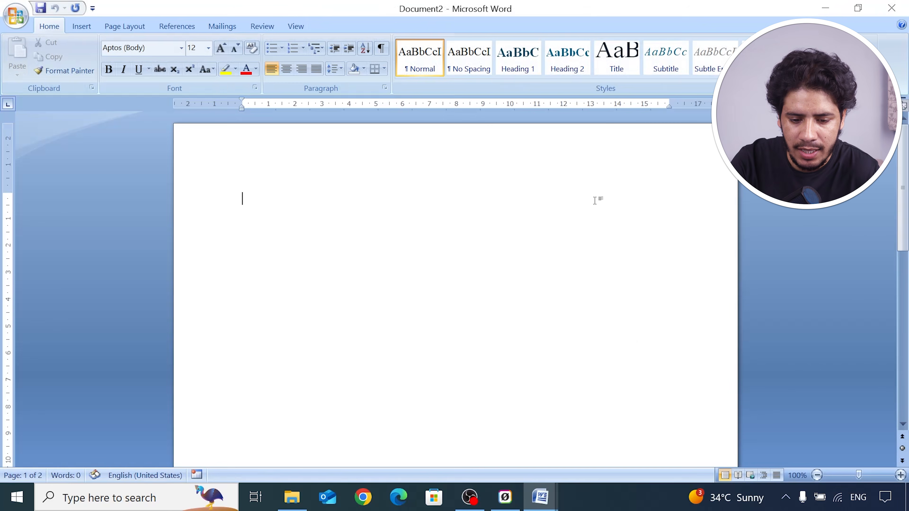
- Start recording a new macro named Marksheet
left_click(299, 27)
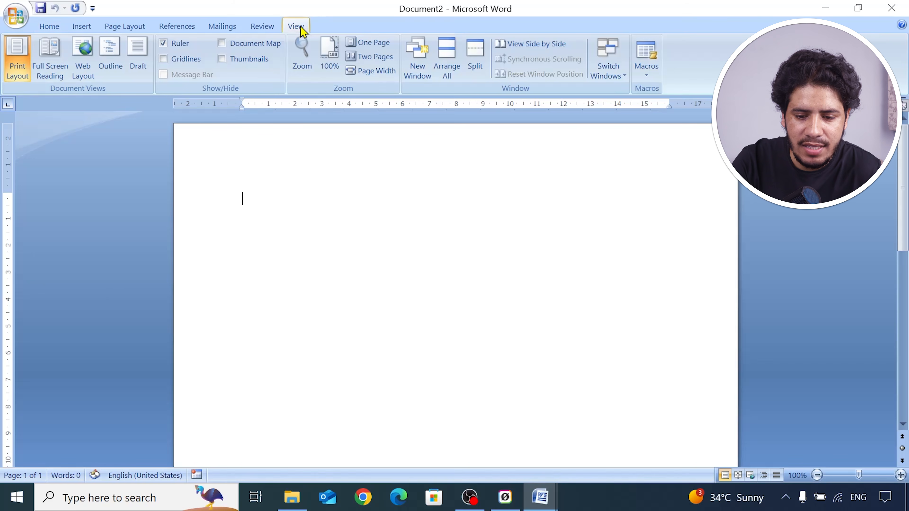
left_click(646, 72)
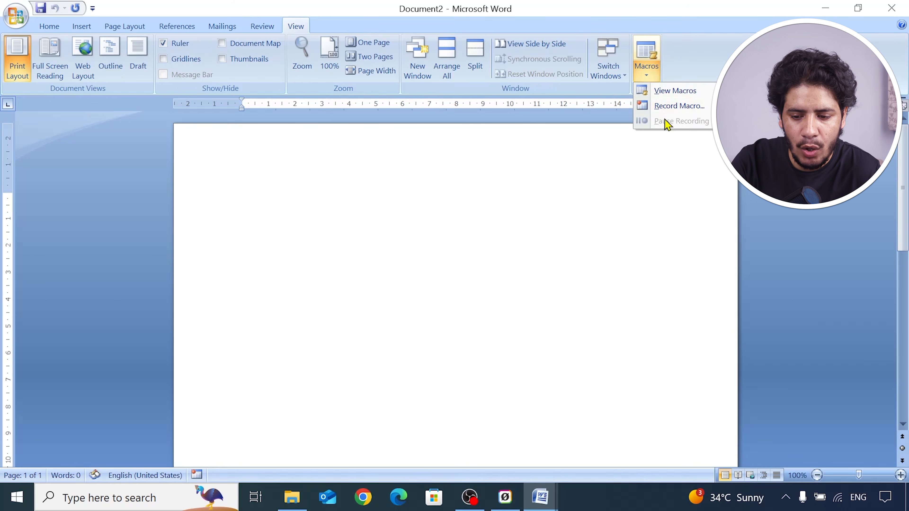
left_click(665, 107)
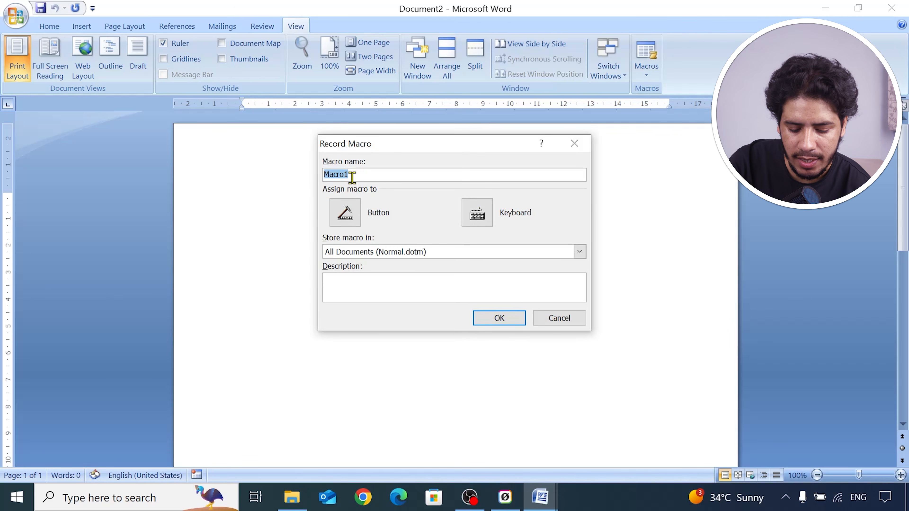
type("M")
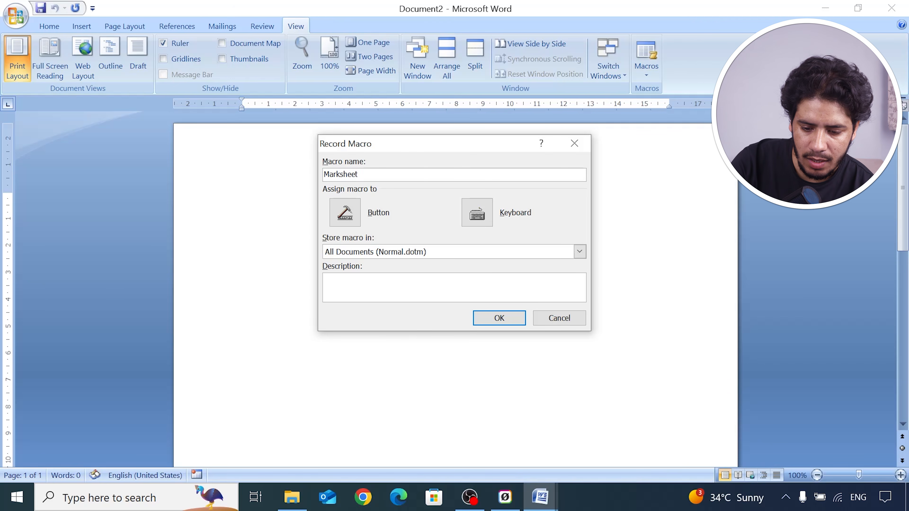
left_click(495, 322)
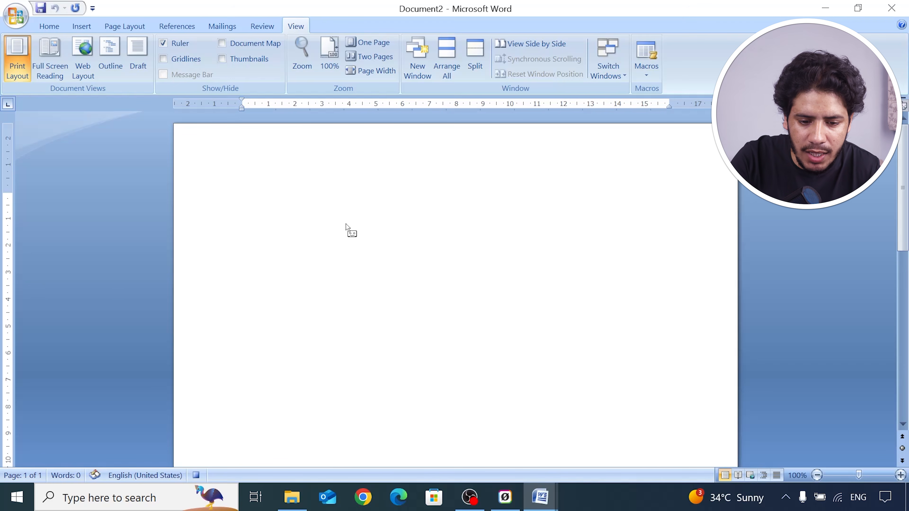
- Insert a table with five columns and five rows at the start of the blank document
left_click(275, 29)
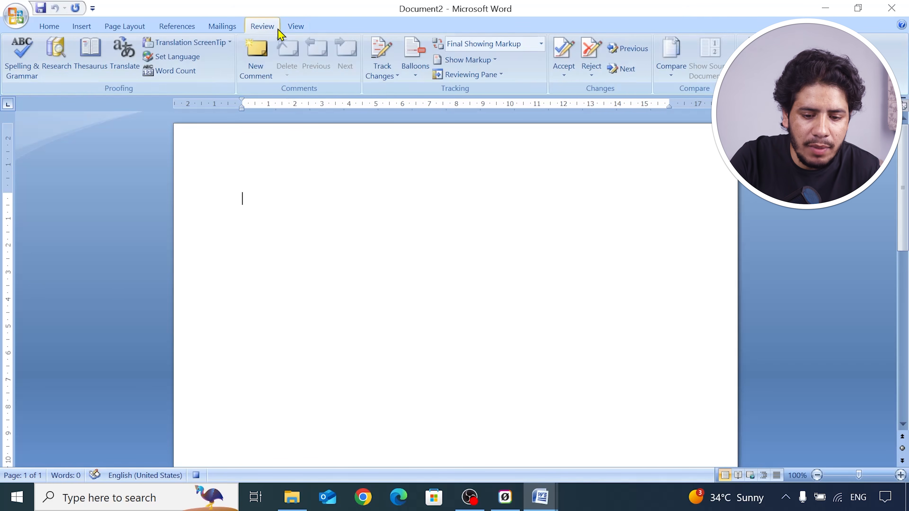
left_click(299, 27)
left_click(82, 27)
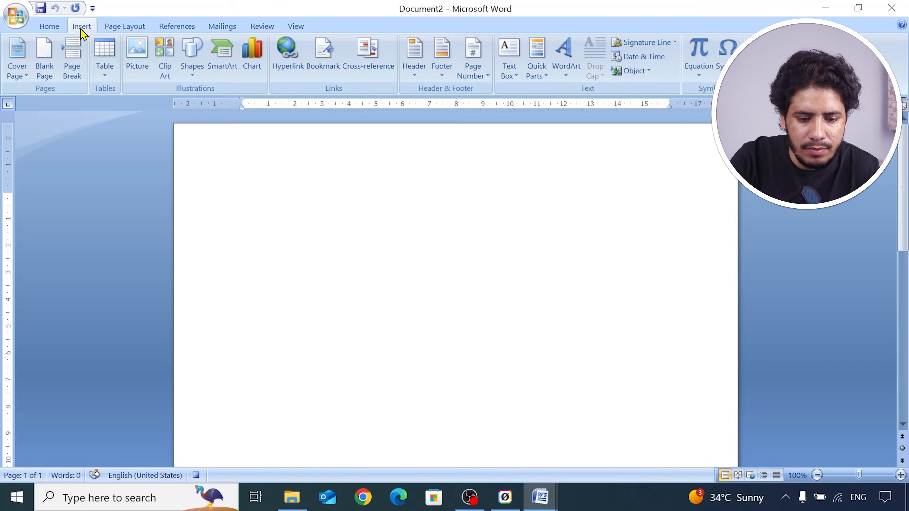
left_click(114, 75)
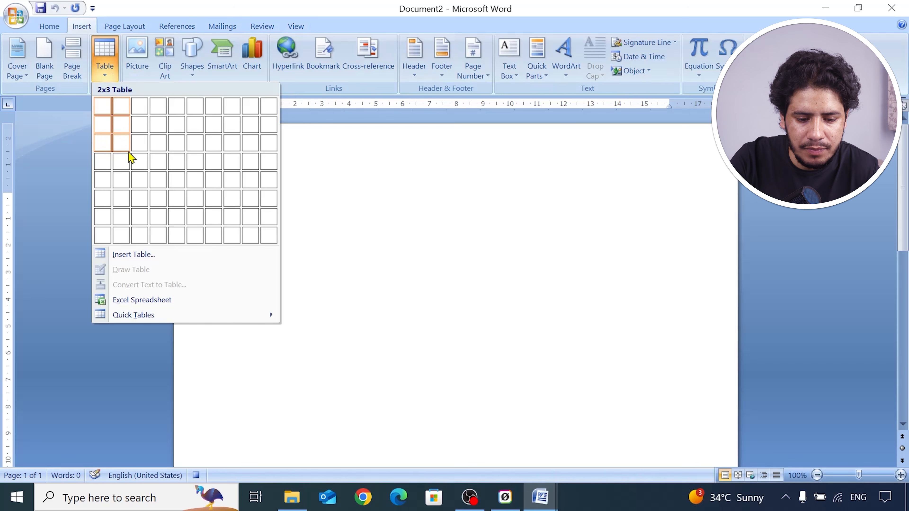
left_click(176, 180)
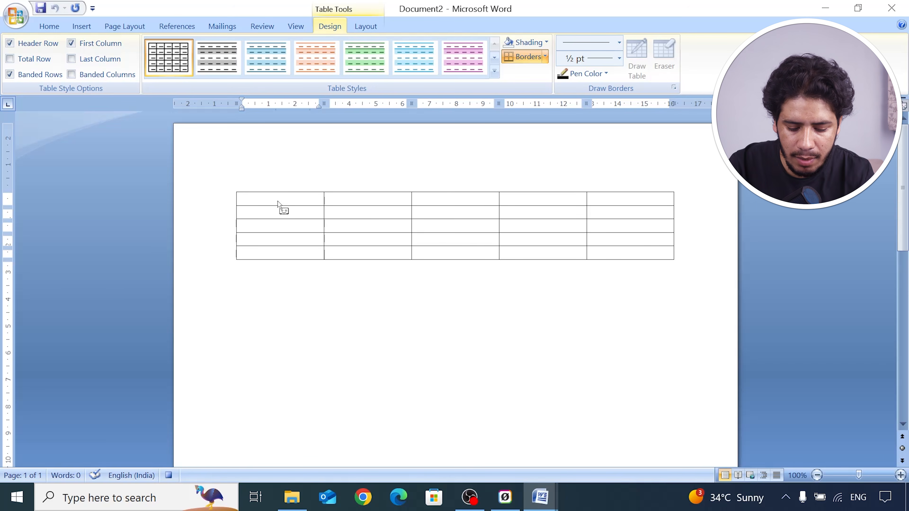
- Fill the table's first column with the heading Subjects and the entries Hindi, English, Math and Physics
type("Subje")
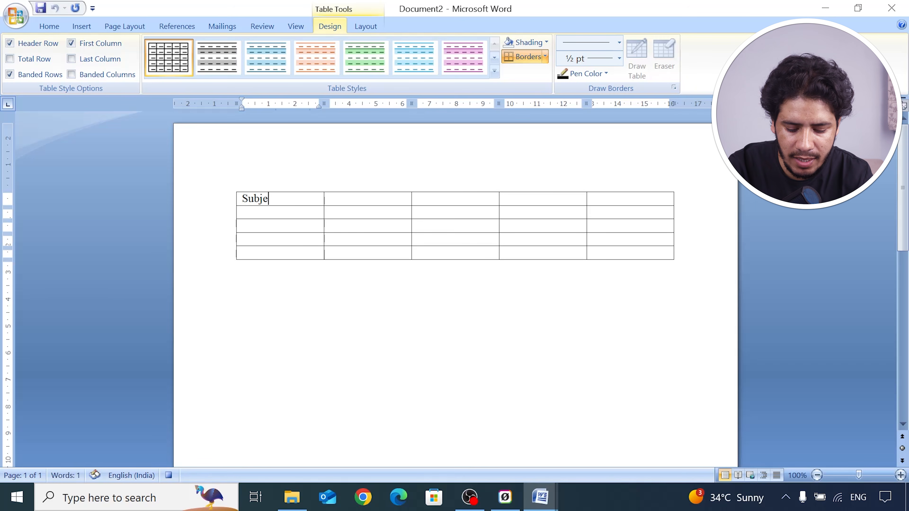
type("cts")
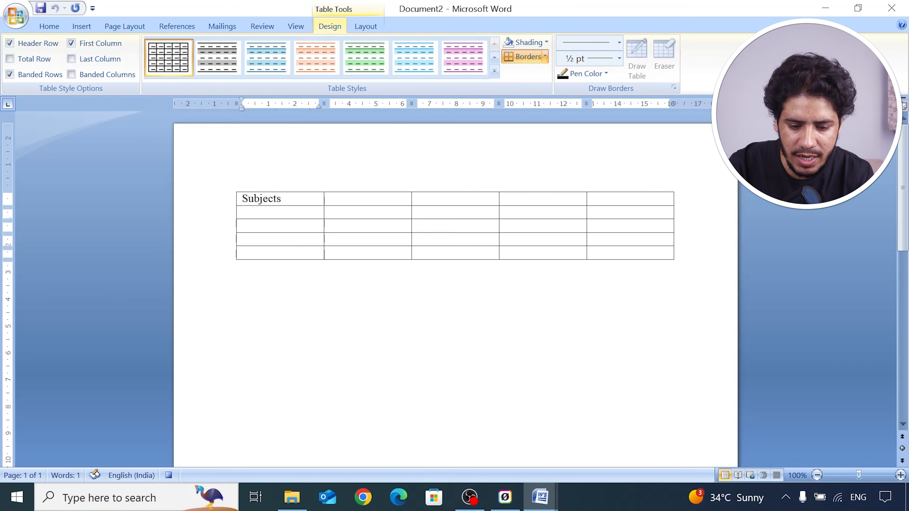
left_click(275, 214)
type("Hindi")
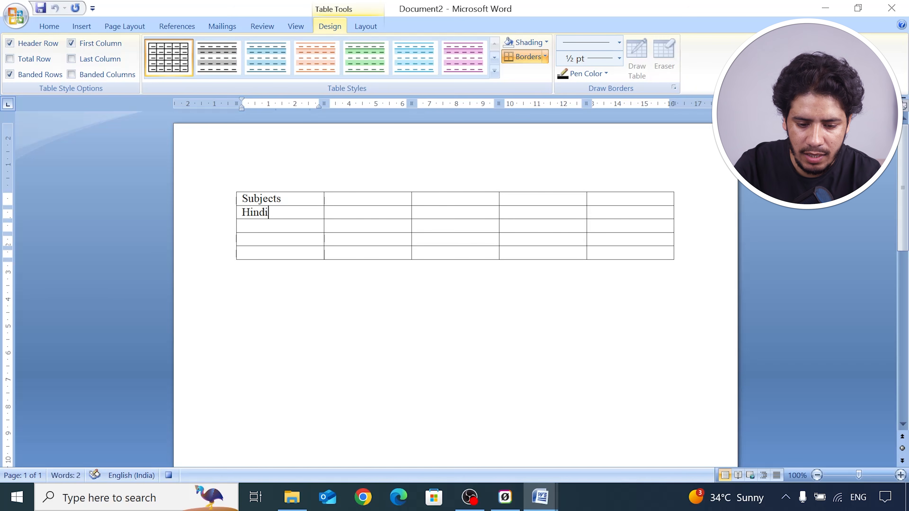
left_click(251, 226)
type("English")
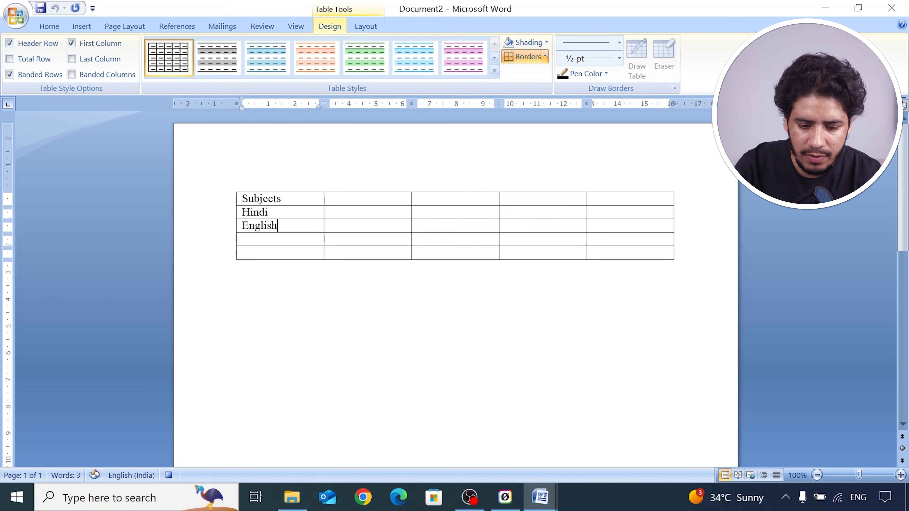
left_click(251, 239)
type("Math")
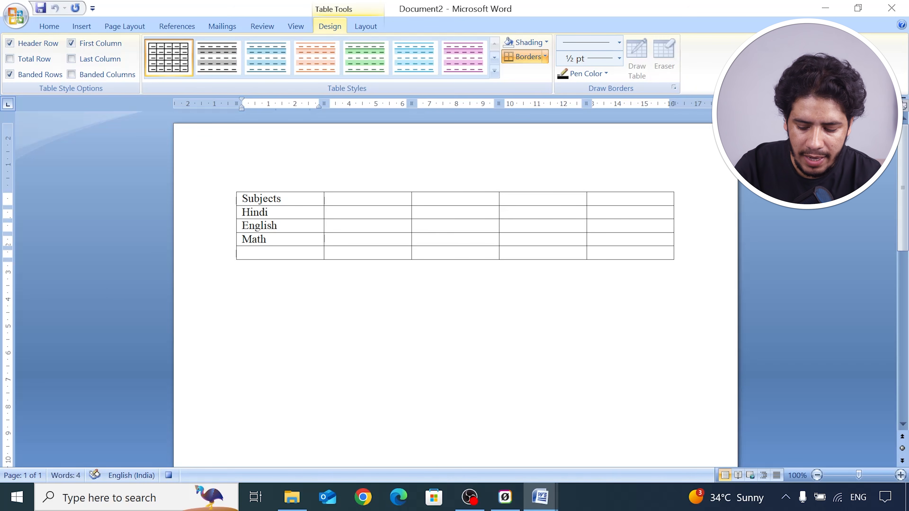
left_click(250, 253)
type("Physics")
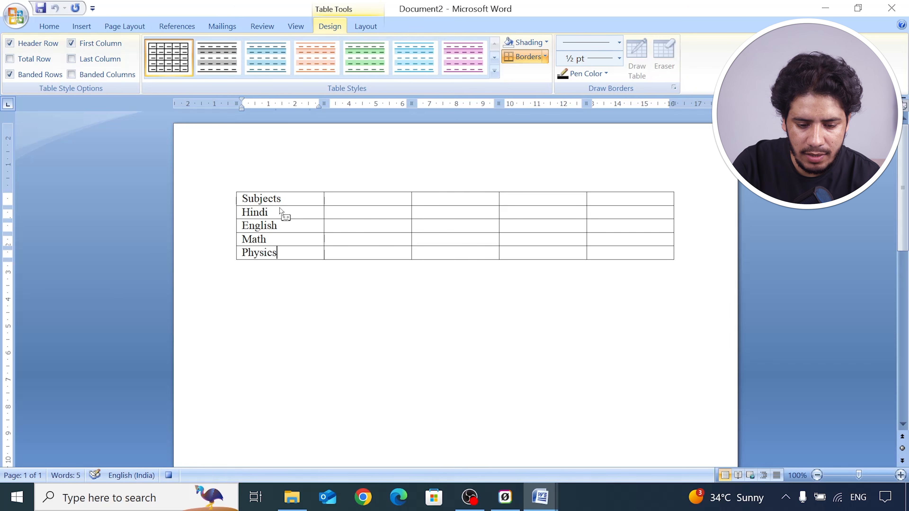
- Enter the headings MAX. Marks and Min. Marks in the second and third columns of the first row
key("Tab")
key("Up")
key("Up")
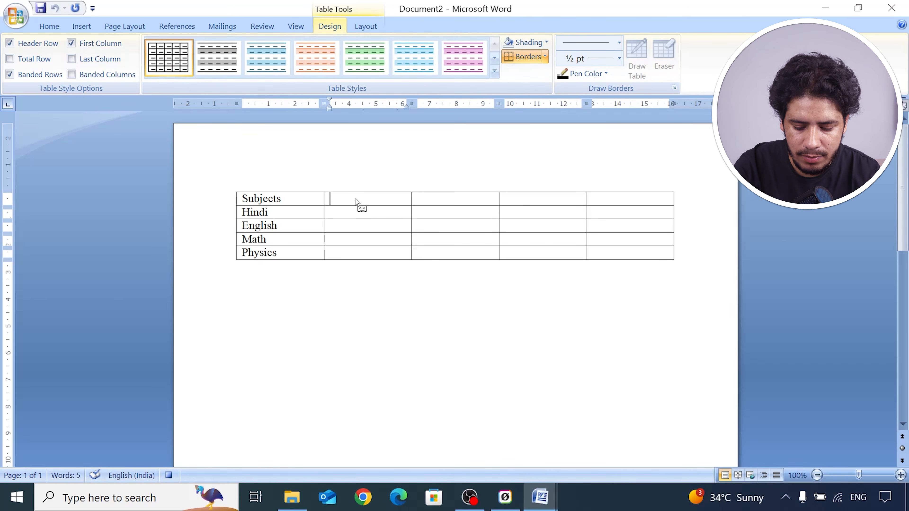
type("MAX. marks")
left_click(418, 198)
type("Min M")
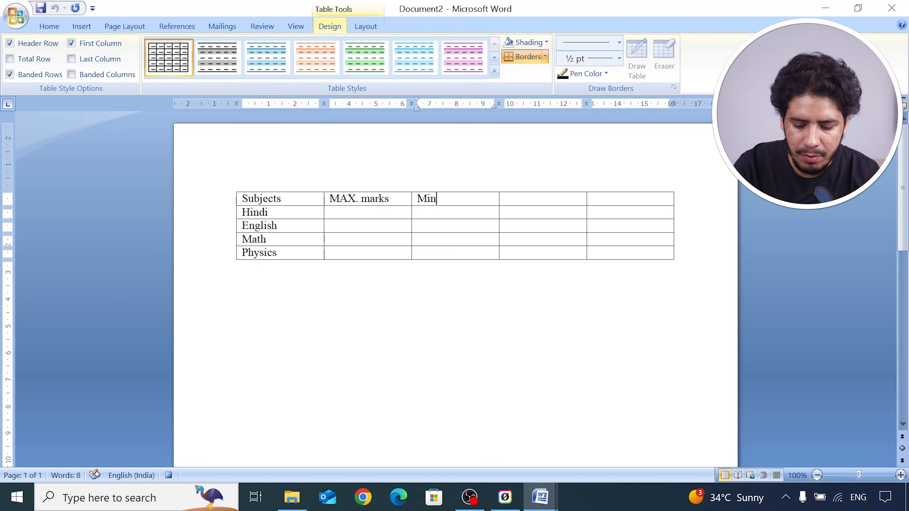
key("BackSpace")
key("BackSpace")
type(". Marks")
key("Left")
key("Left")
key("Left")
key("Left")
key("Left")
key("Left")
key("Left")
key("Left")
key("Left")
key("Left")
key("Left")
key("Left")
key("Left")
key("BackSpace")
type("M")
key("Right")
key("Right")
key("Right")
key("Right")
key("Right")
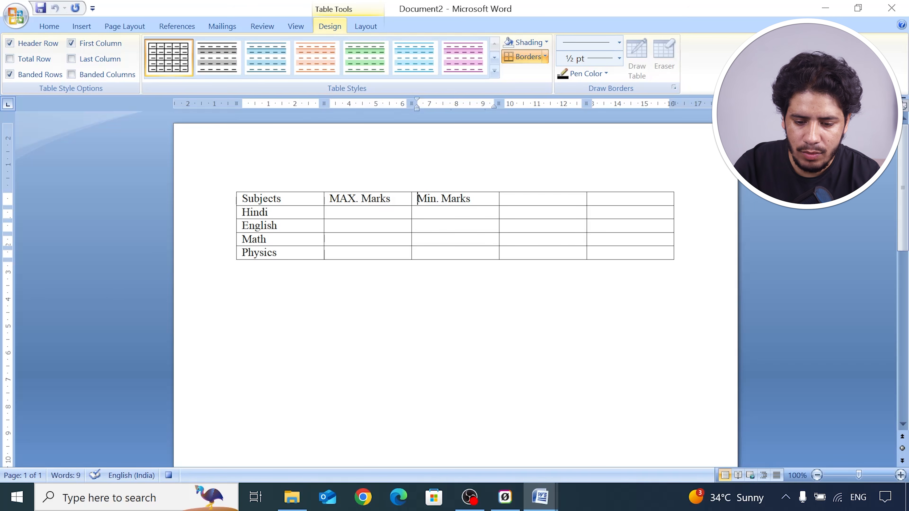
- Enter the headings Obtained Marks and Remarks in the last two columns of the first row
key("Right")
key("Right")
key("Right")
key("Right")
key("Right")
key("Right")
key("Right")
key("Right")
key("Right")
key("Left")
key("Left")
key("Left")
type("O")
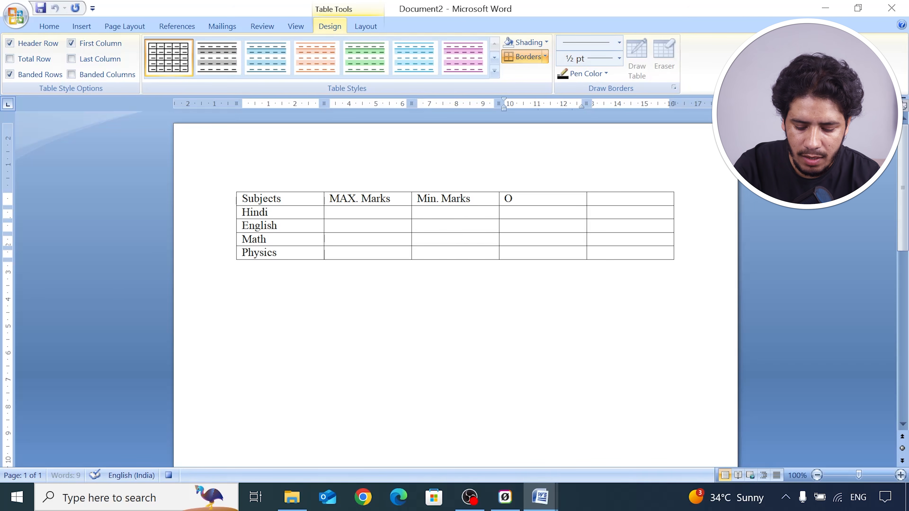
type("btained ")
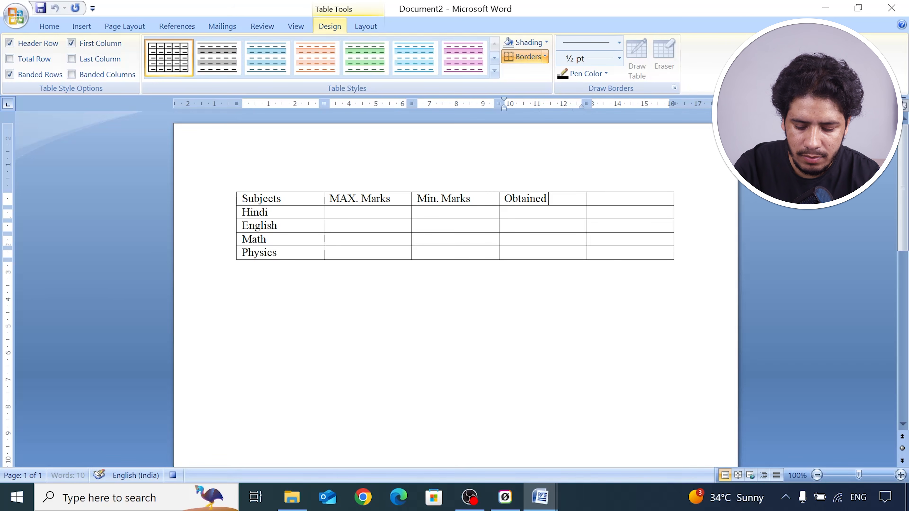
type("Marks")
key("Tab")
type("Re")
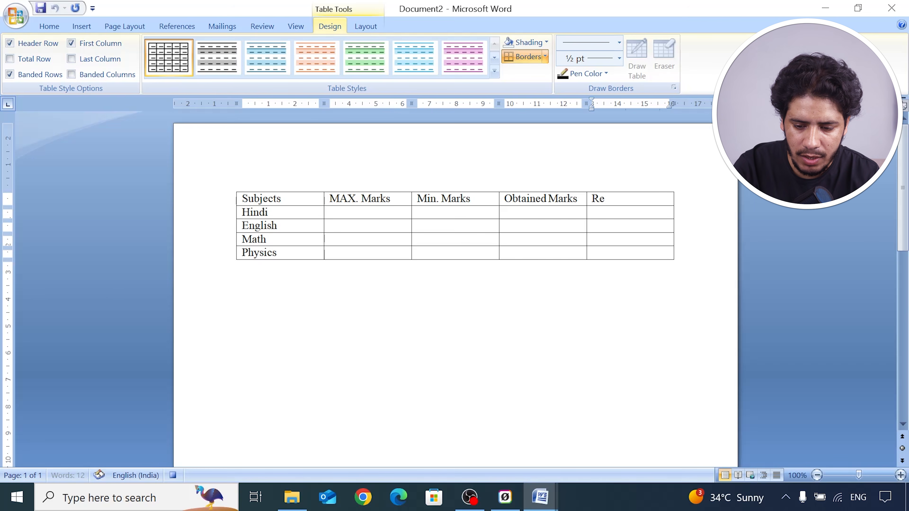
type("marks")
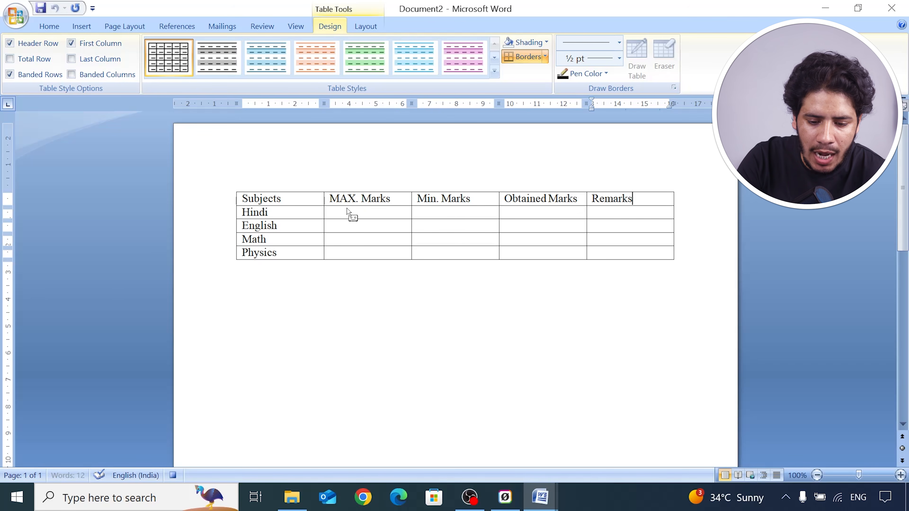
- Enter 100 as the maximum marks for Hindi, English, Math and Physics
key("Left")
key("Left")
key("Left")
key("Left")
key("Left")
key("Left")
key("Left")
key("Left")
key("Left")
key("Left")
key("Left")
key("Left")
key("Left")
key("Left")
key("Left")
key("Left")
key("Left")
key("Left")
key("Left")
key("Left")
key("Left")
key("Left")
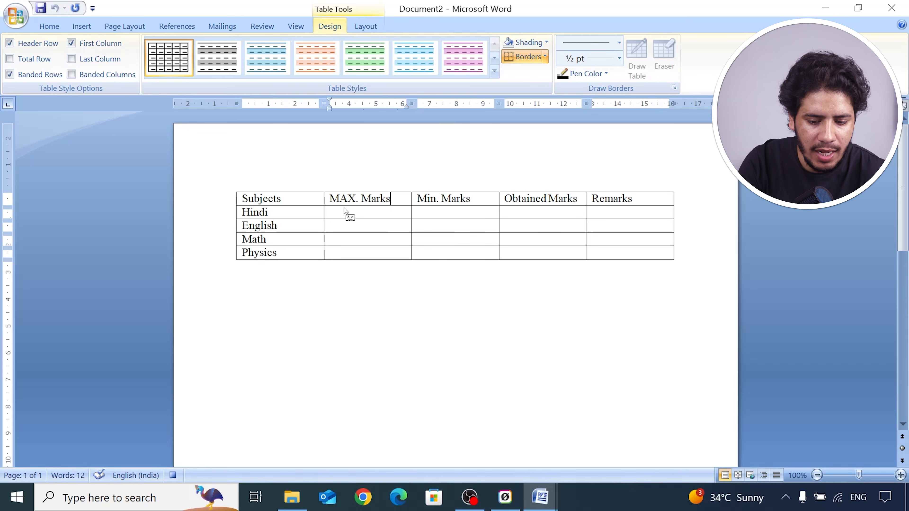
type("100")
key("Down")
type("1")
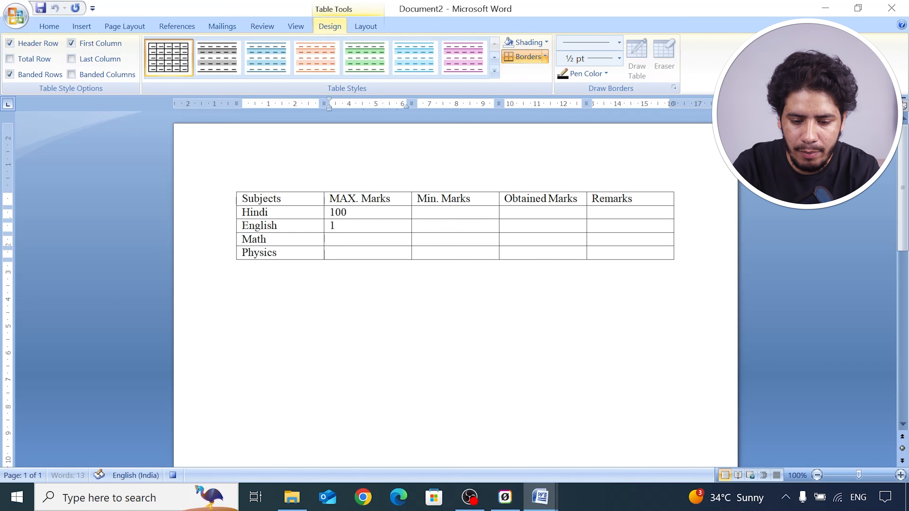
type("00")
key("Down")
type("100")
key("Down")
type("100")
- Enter 33 as the minimum marks for all four subjects
key("Up")
key("Up")
key("Up")
key("Up")
key("Tab")
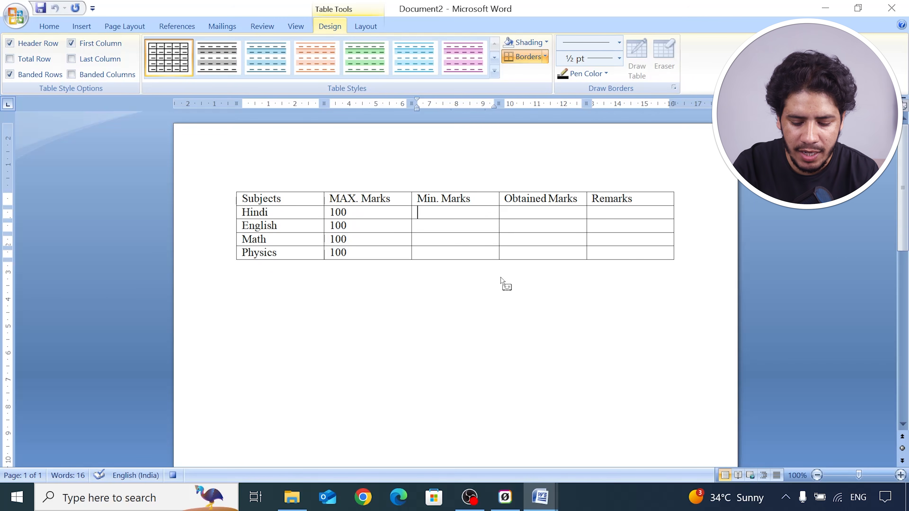
type("33")
key("Down")
type("33")
key("Down")
type("33")
key("Down")
type("33")
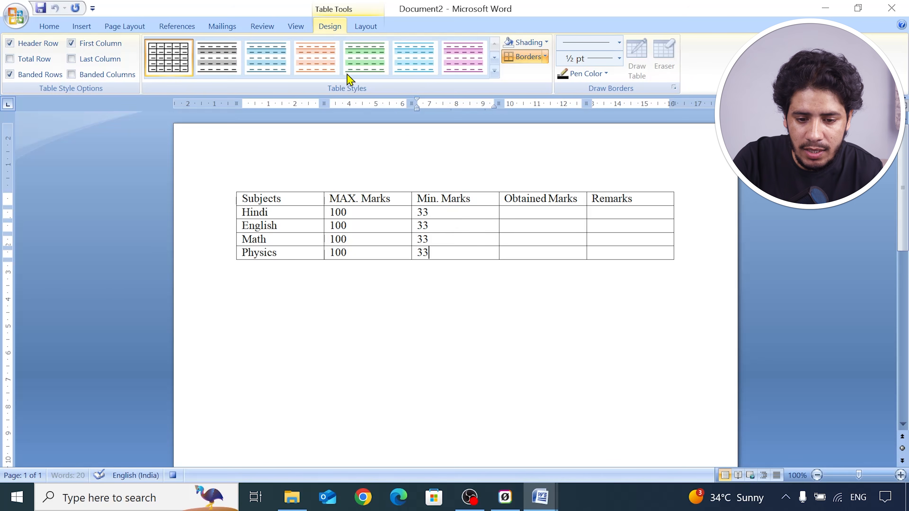
- Stop recording the Marksheet macro
left_click(296, 27)
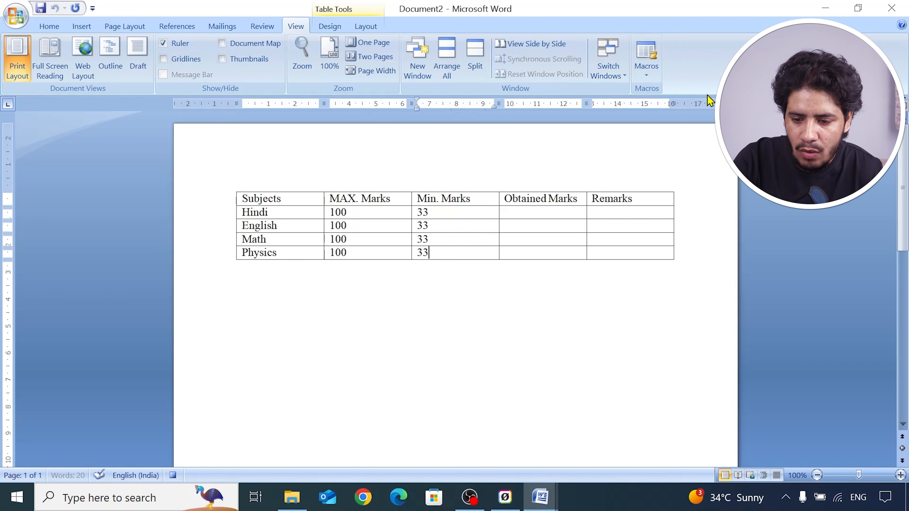
left_click(653, 85)
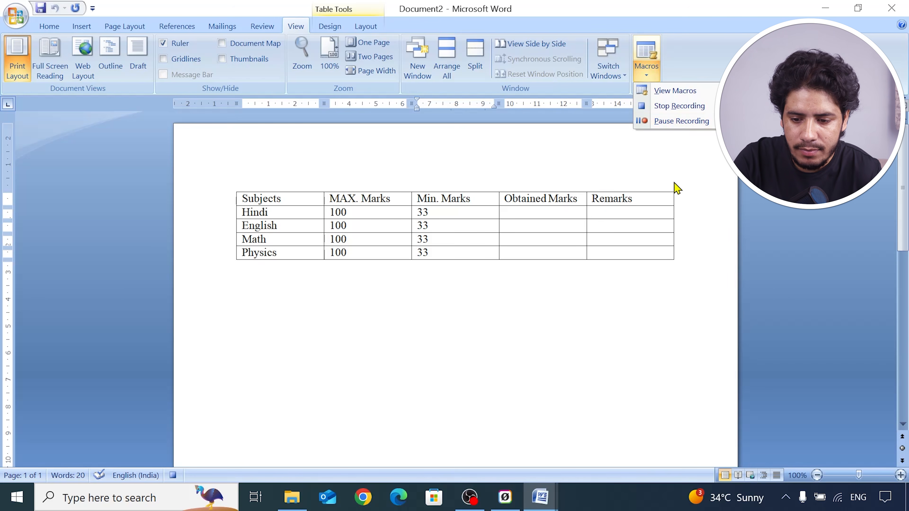
left_click(675, 107)
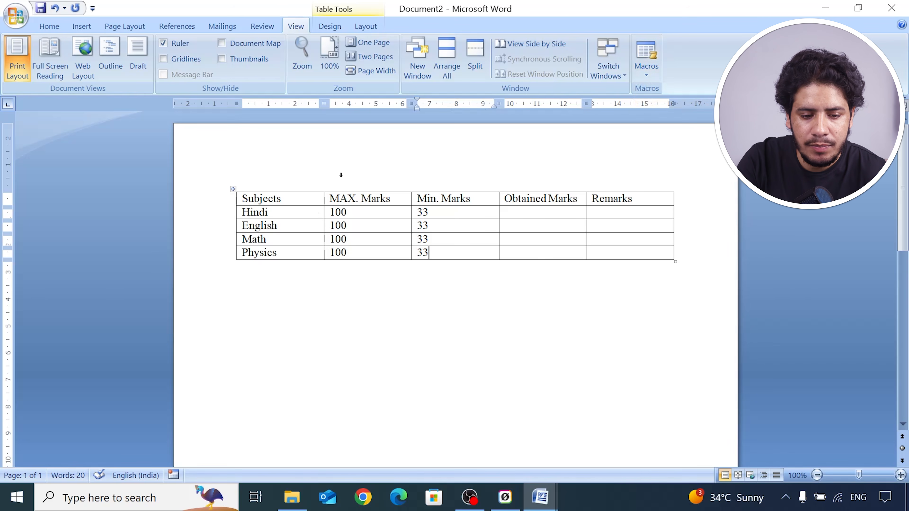
- Create a new blank document
left_click(24, 22)
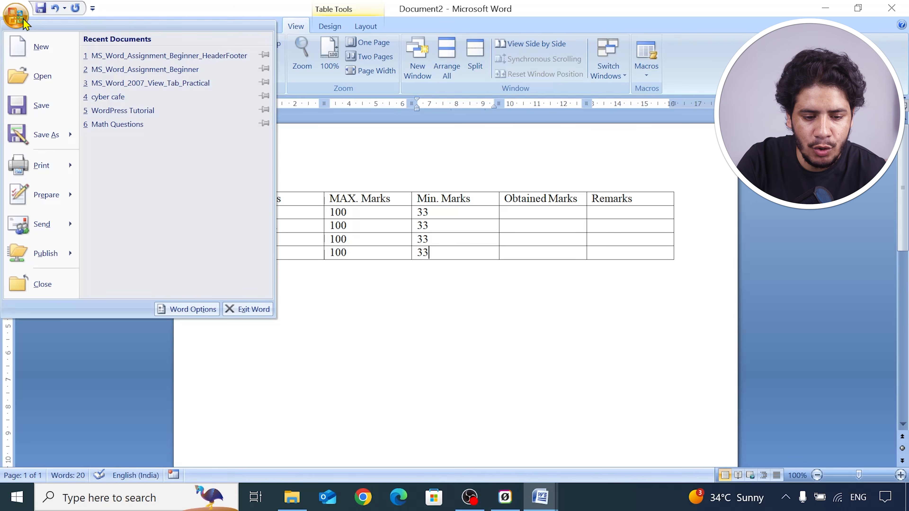
left_click(34, 54)
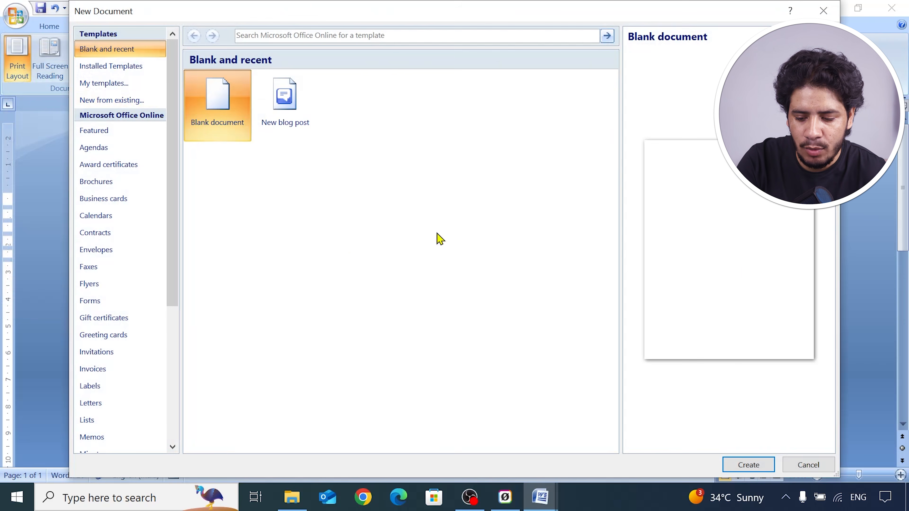
left_click(751, 466)
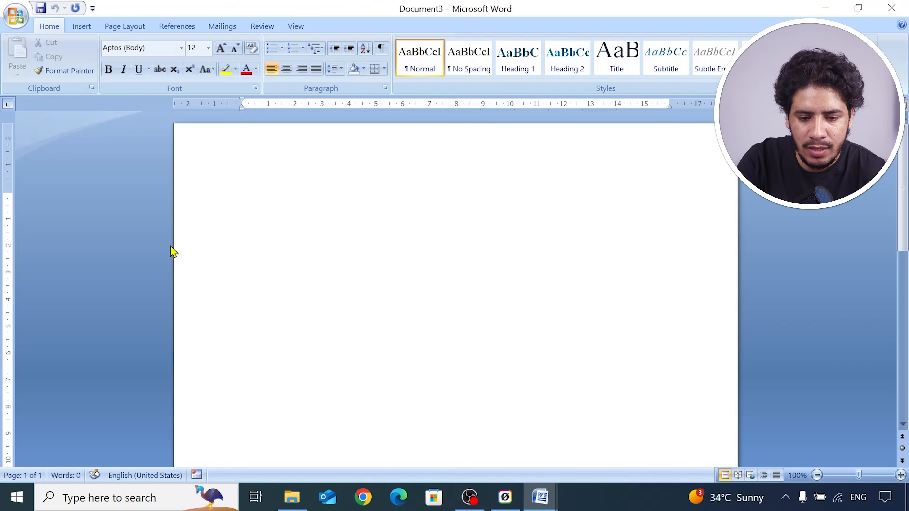
- Run the Marksheet macro in the blank document to insert the marks table
left_click(296, 26)
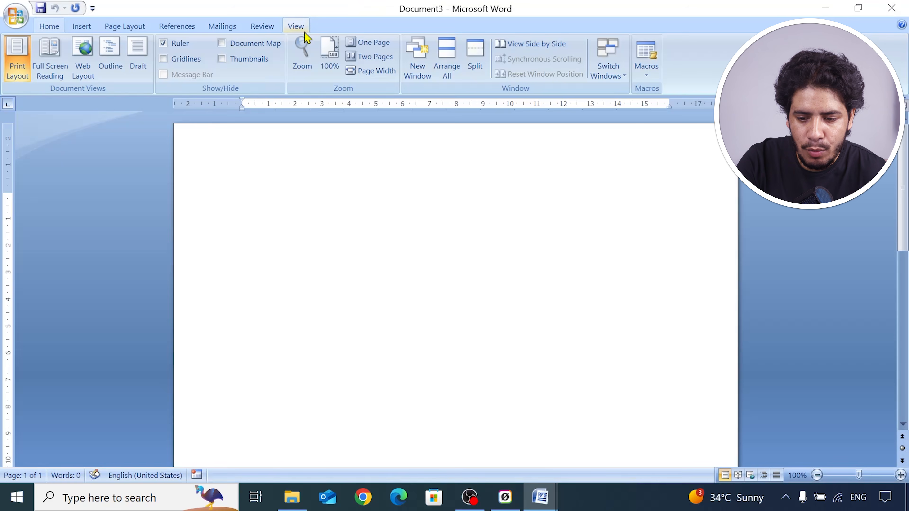
left_click(654, 77)
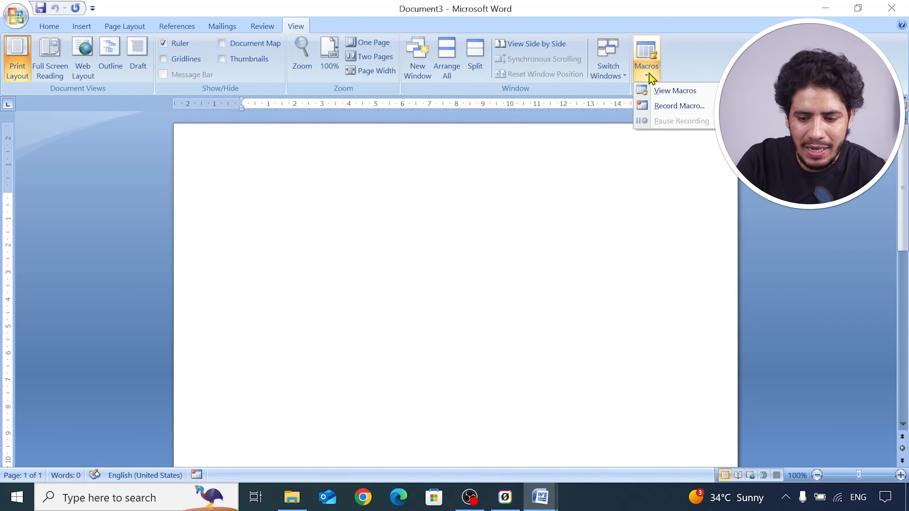
left_click(684, 91)
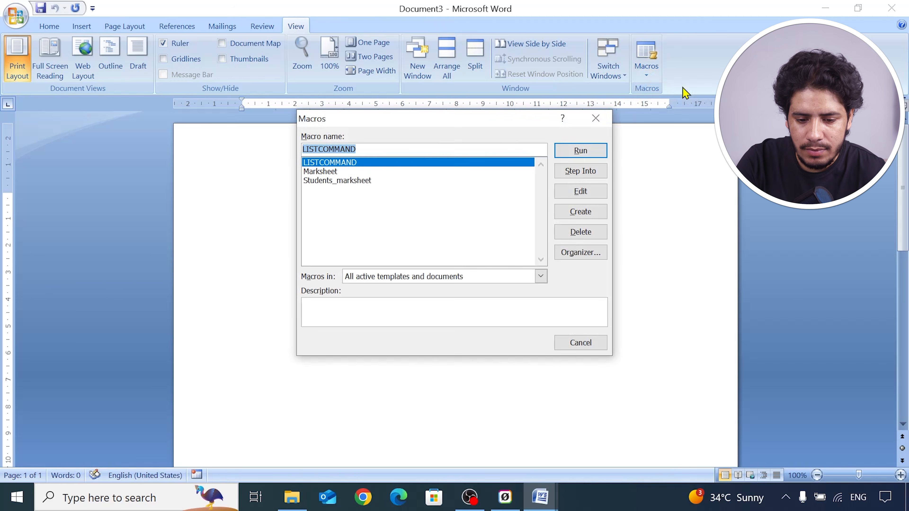
left_click(344, 172)
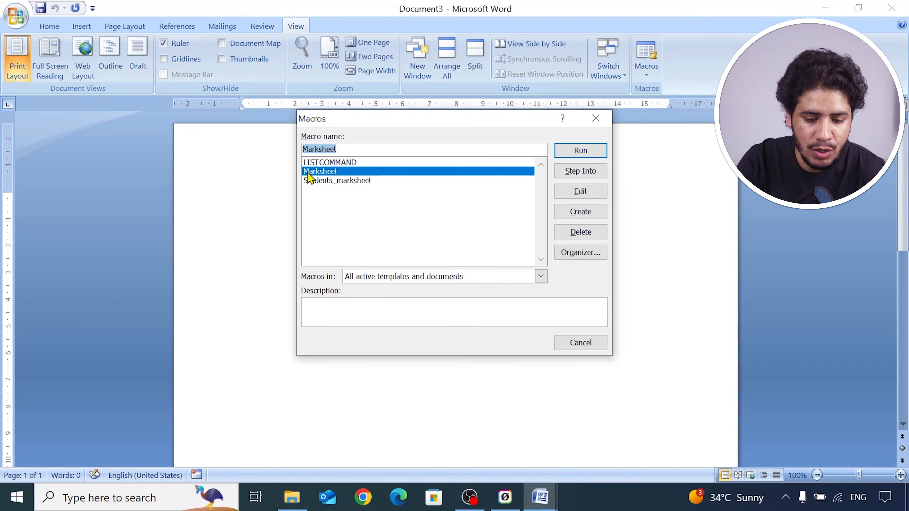
left_click(562, 151)
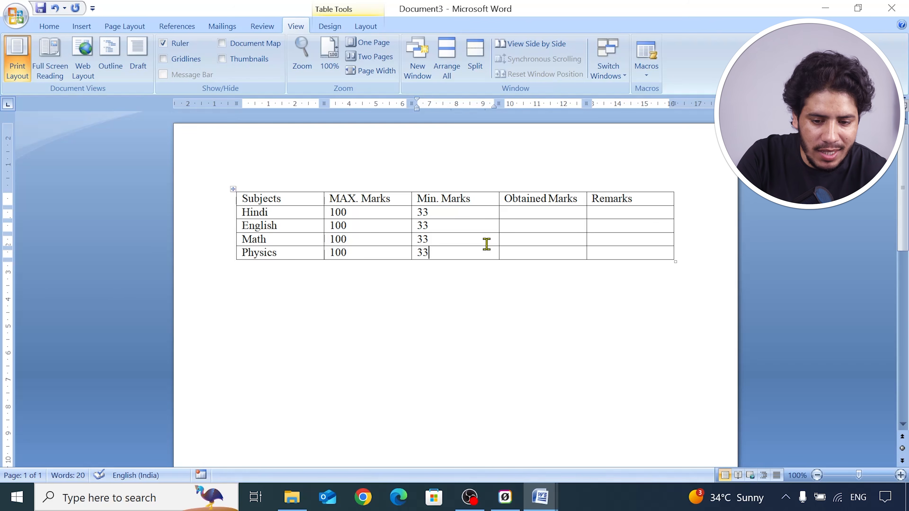
- Run the Marksheet macro again with the cursor in the Physics row's Min. Marks cell
left_click(649, 66)
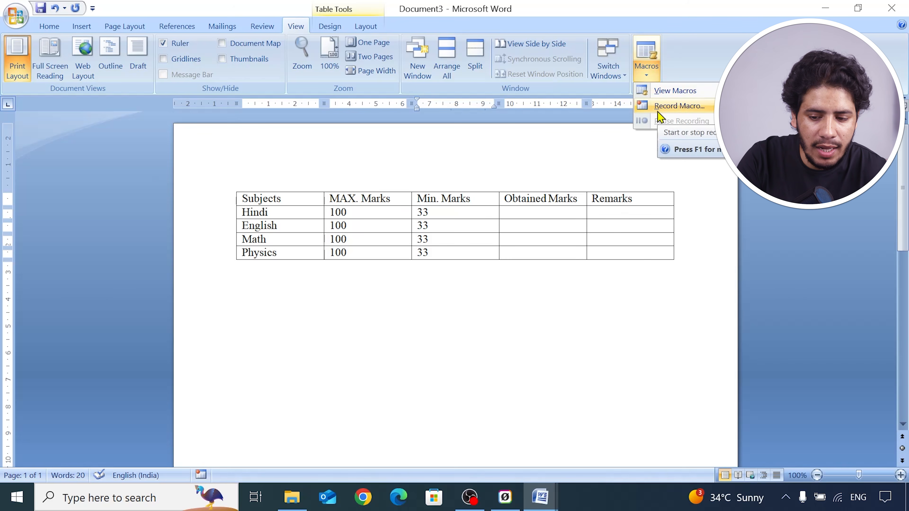
left_click(646, 68)
left_click(645, 68)
left_click(659, 91)
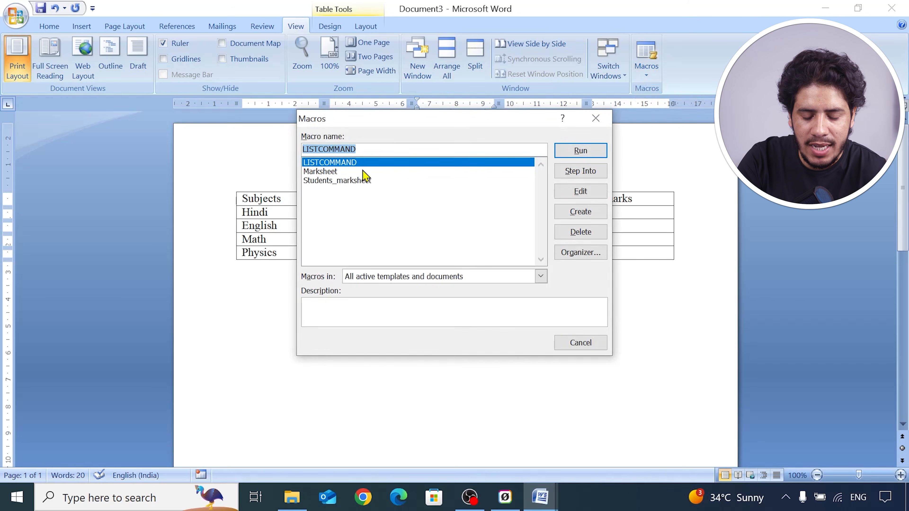
left_click(326, 172)
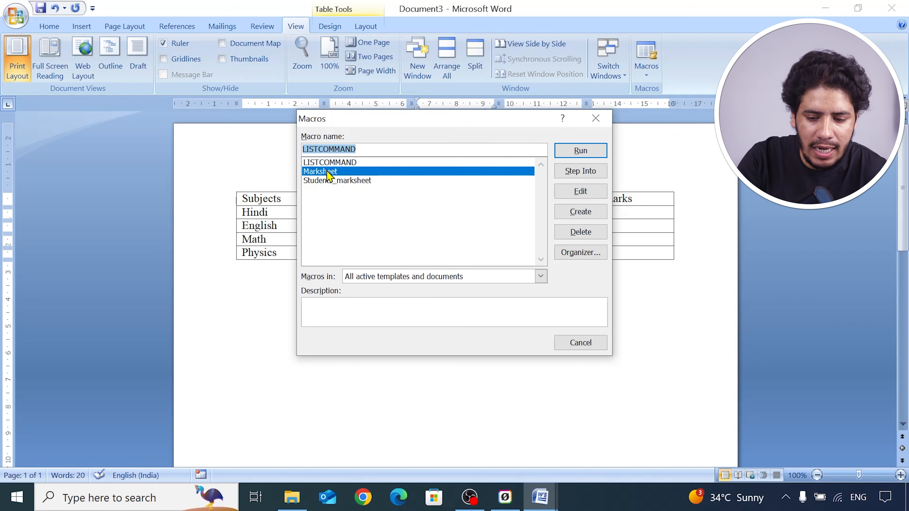
left_click(596, 153)
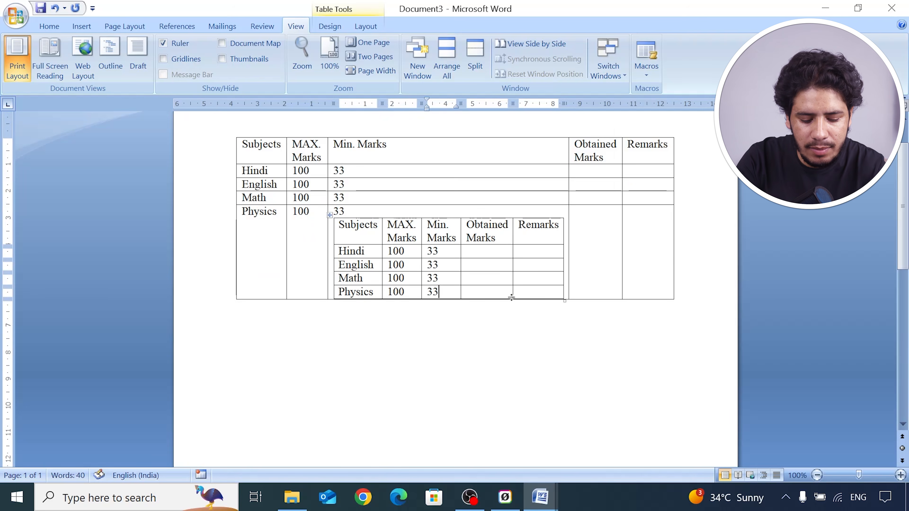
- Undo the second macro run's text entries until the nested table in the Physics row is empty
key("ctrl+z")
key("ctrl+z")
key("ctrl+z")
key("ctrl+z")
key("ctrl+z")
key("ctrl+z")
key("ctrl+z")
key("ctrl+z")
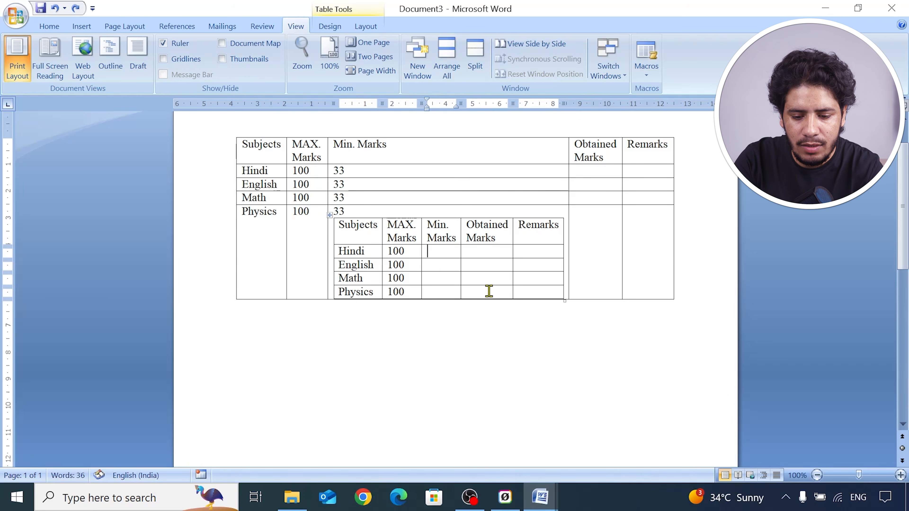
left_click(481, 305)
scroll(478, 310, "up", 1)
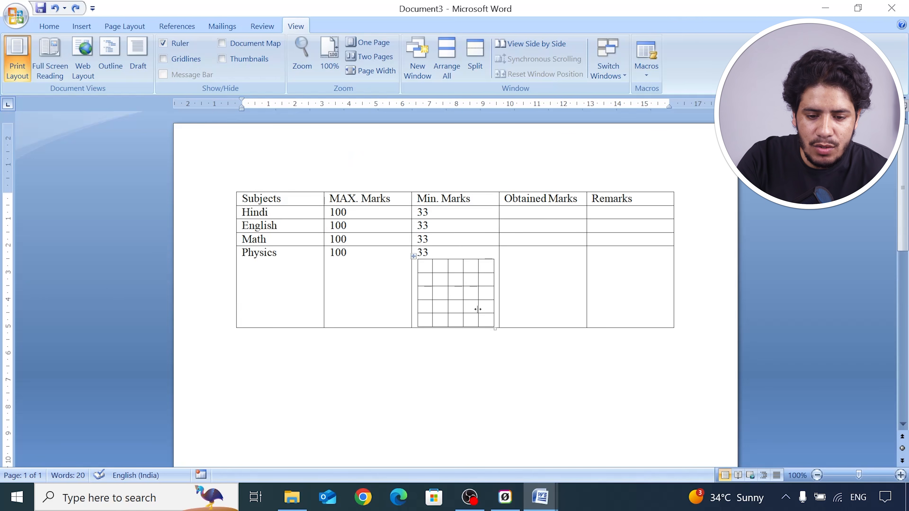
- Switch to the MS_Word_Assignment_Beginner_HeaderFooter:1 document window
mouse_move(543, 498)
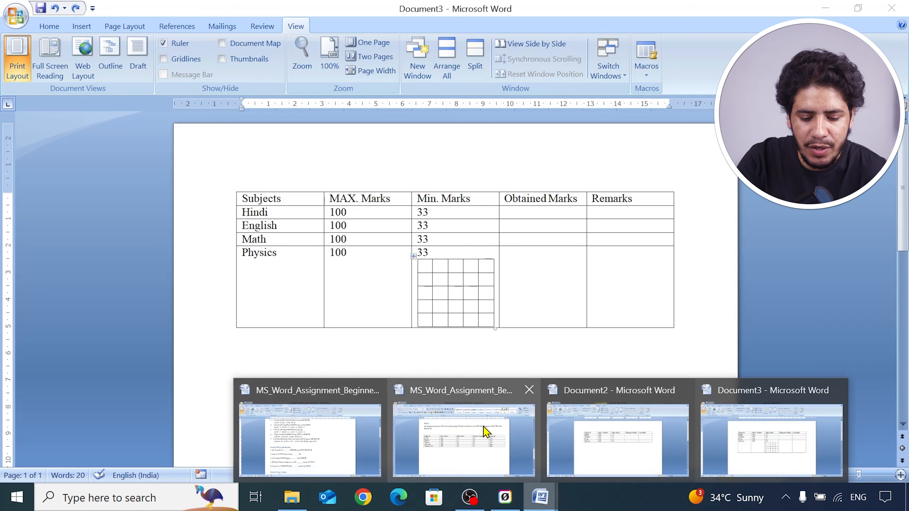
left_click(358, 425)
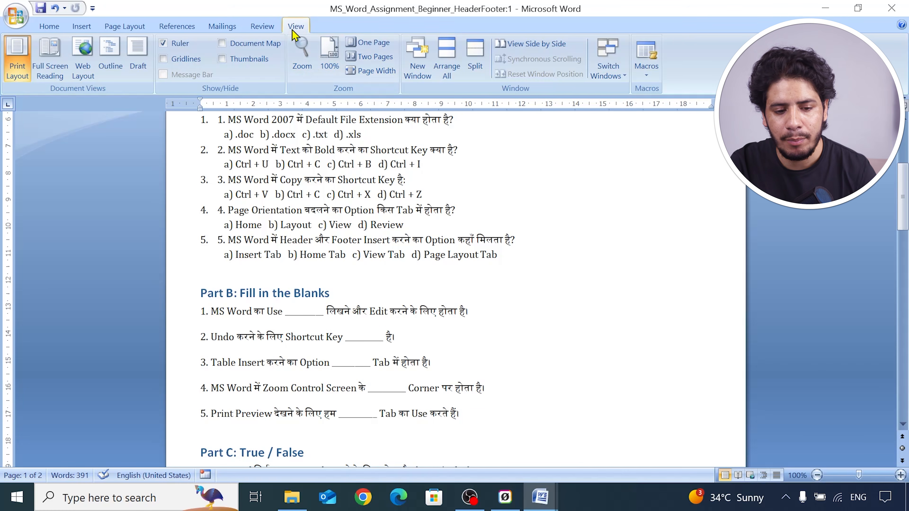